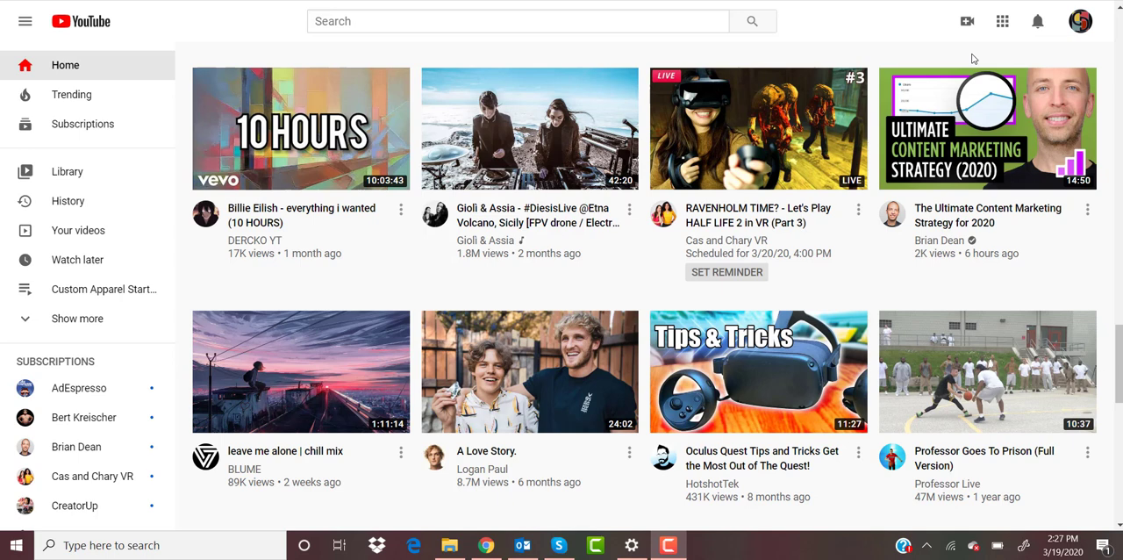
Step: Open YouTube Studio from the account and go to the channel's list of videos
left_click(1078, 28)
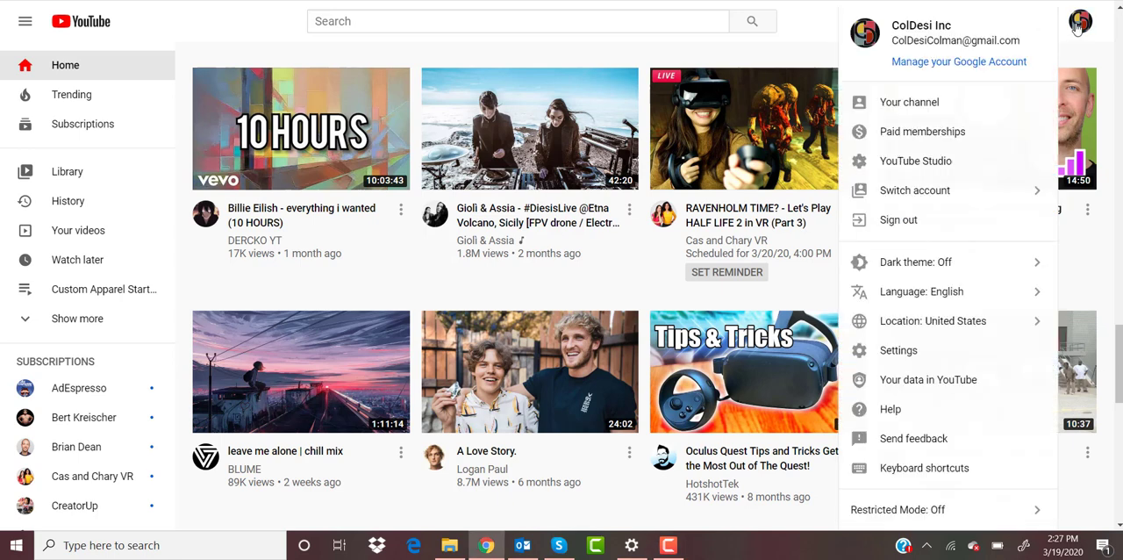
left_click(963, 165)
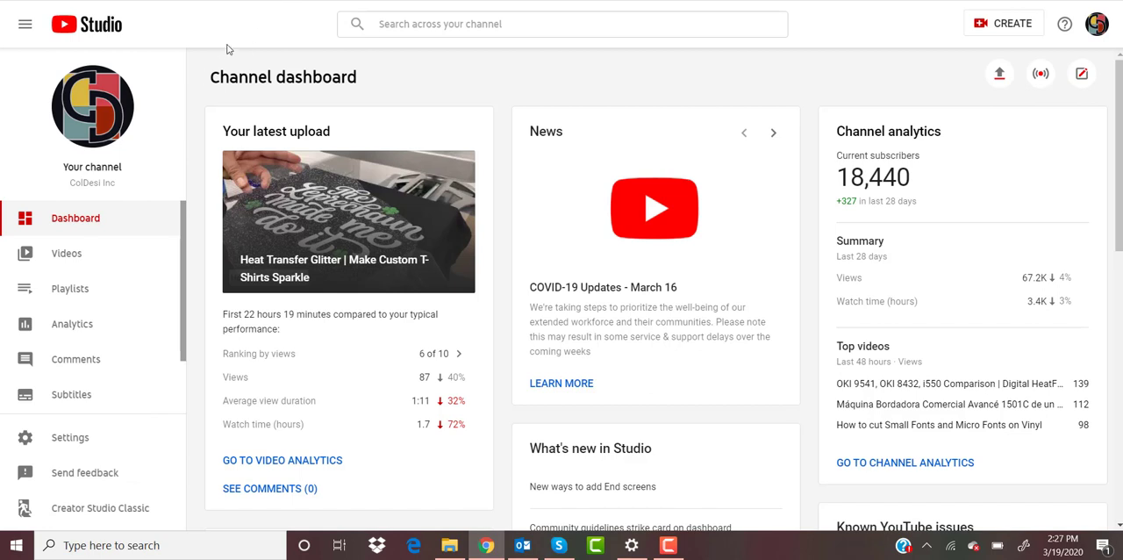
left_click(92, 263)
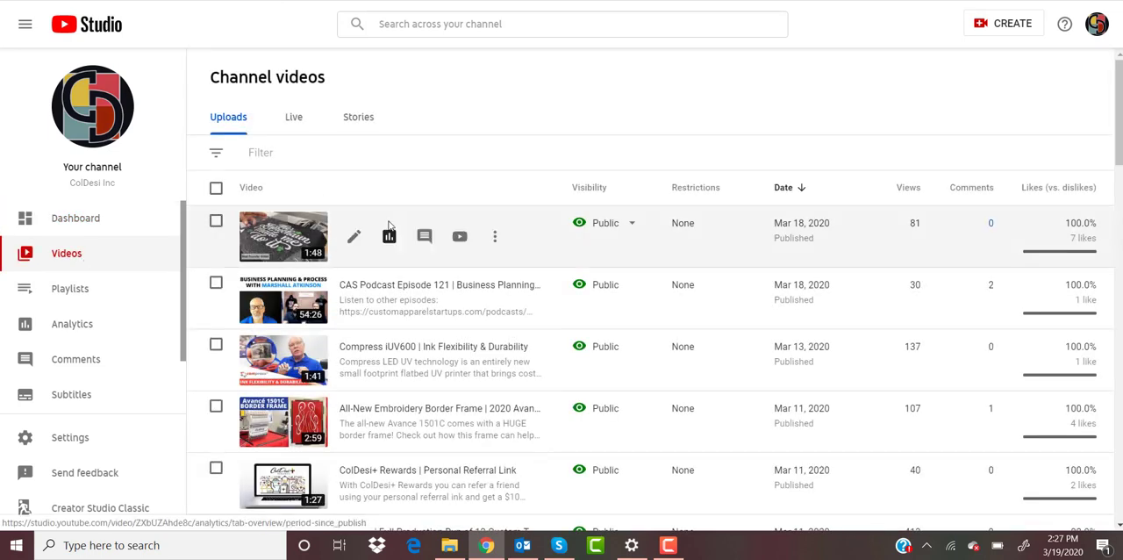
Step: Upload the video file canva graphic v3.mp4 from the canva graphic v3 folder in Videos
left_click(1015, 28)
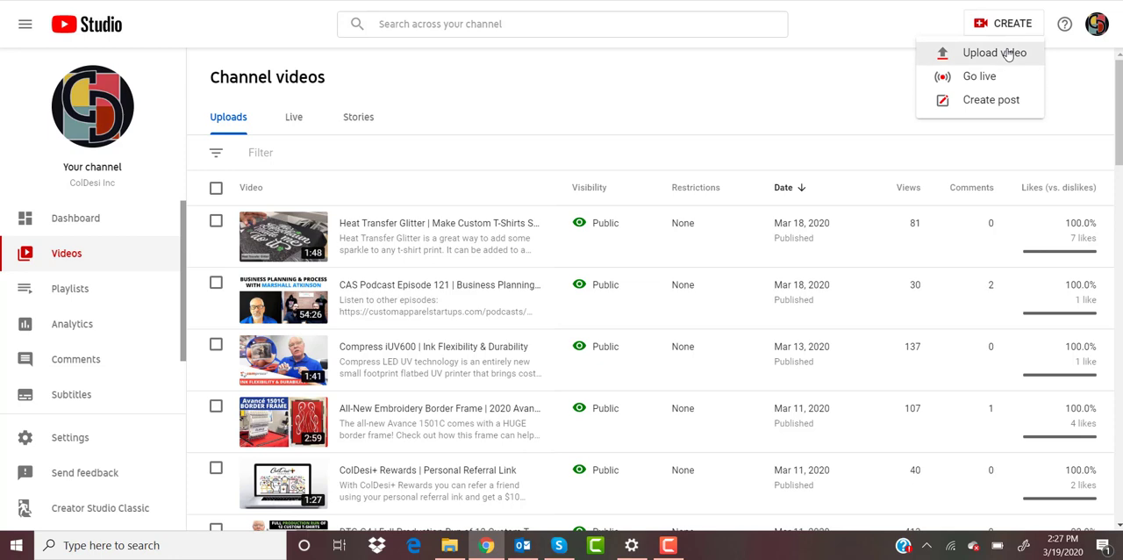
left_click(1008, 54)
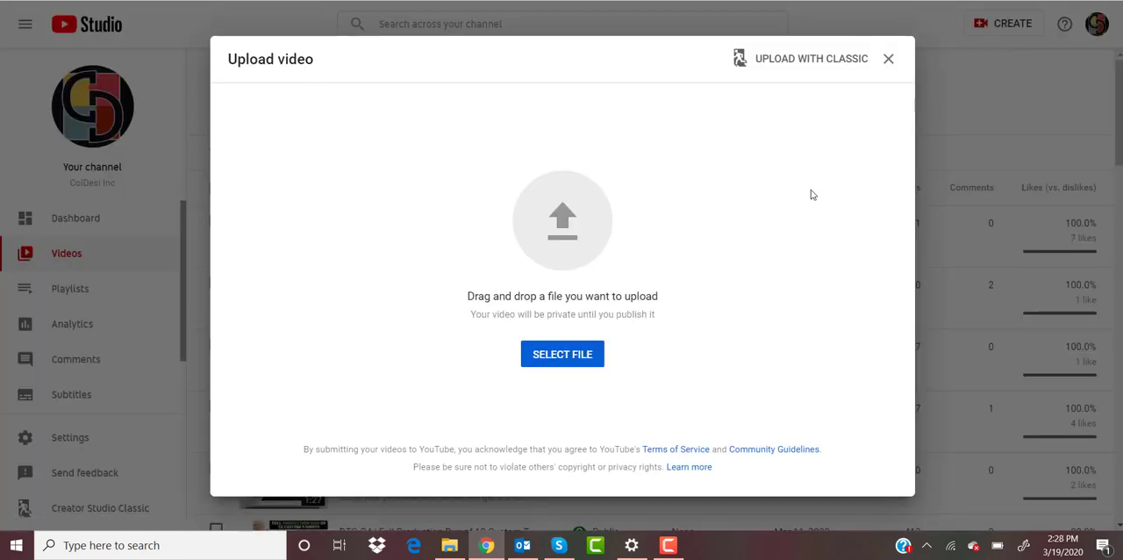
left_click(573, 355)
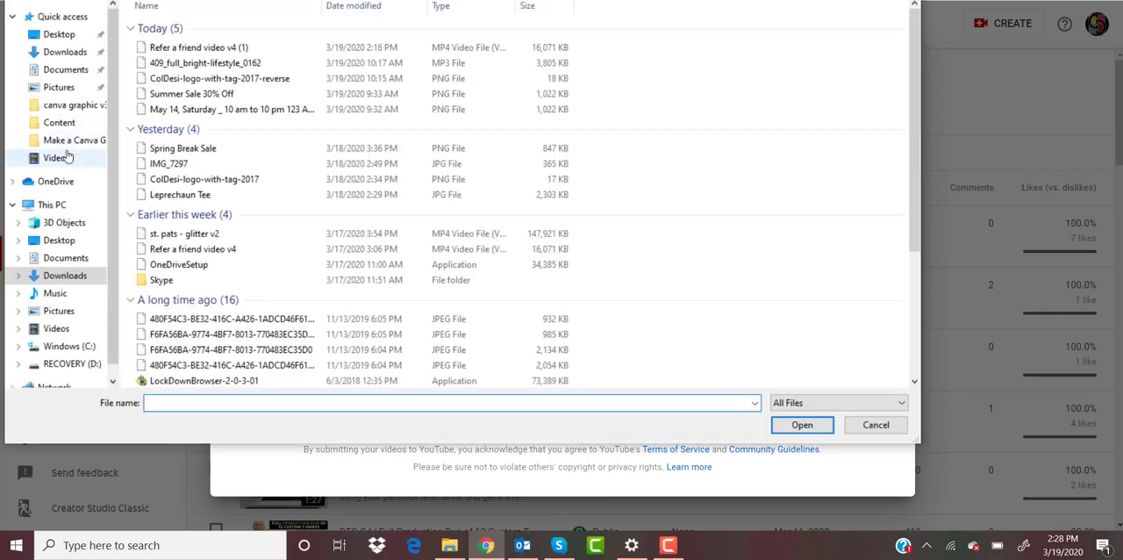
left_click(59, 158)
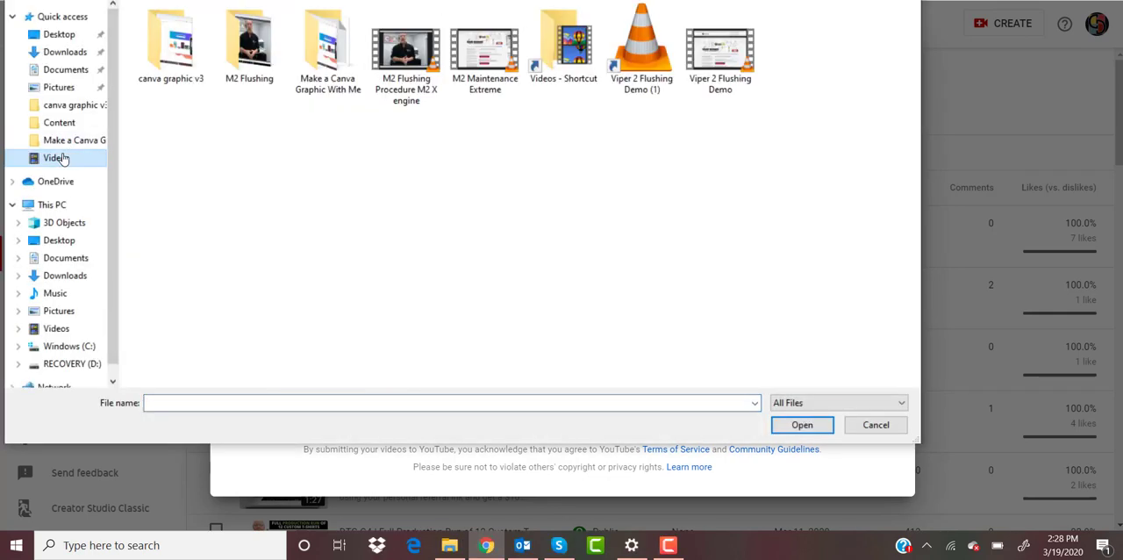
double_click(176, 56)
double_click(175, 51)
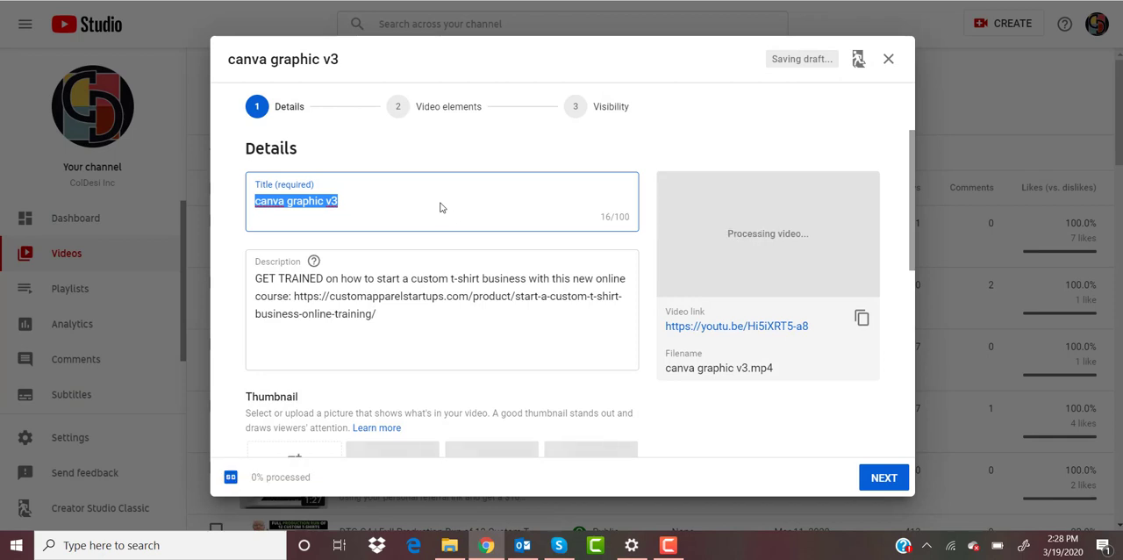
Step: Replace the video's title with "How to Make a Business Graphic on Canva"
key("BackSpace")
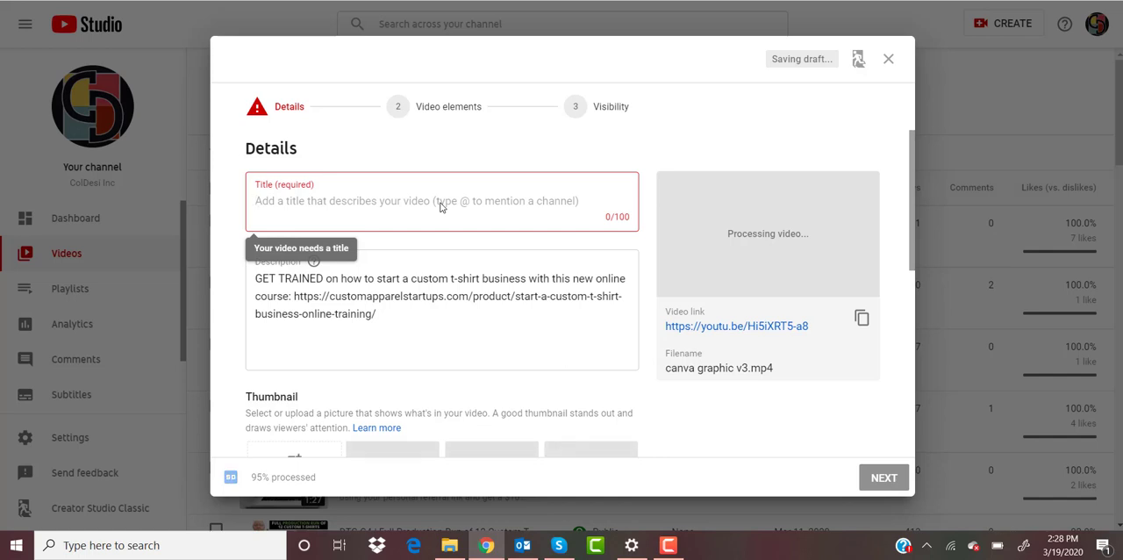
scroll(495, 325, "down", 1)
scroll(495, 322, "up", 1)
type("How to Make")
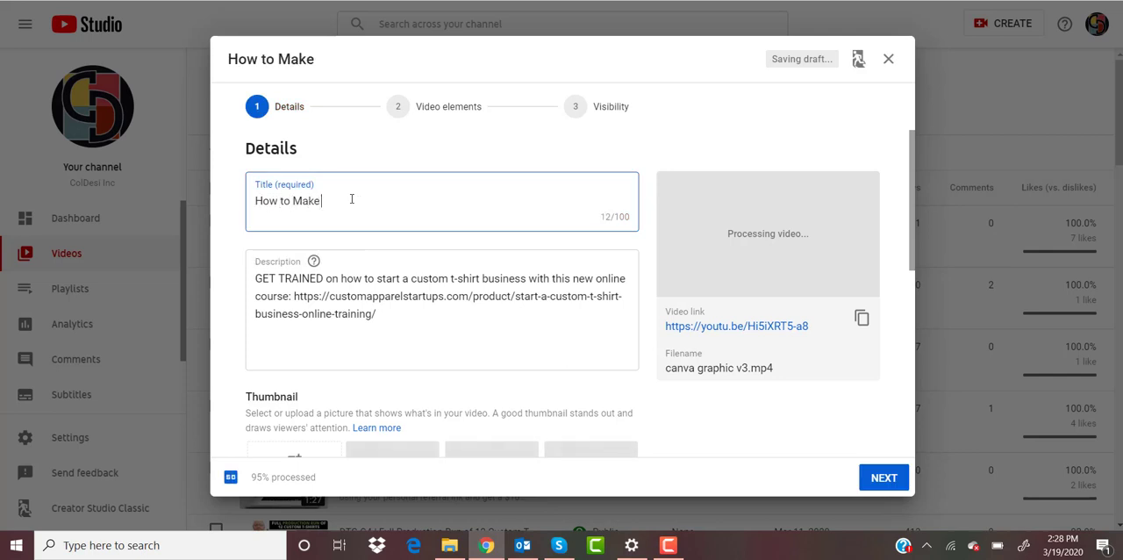
type(" aBusine")
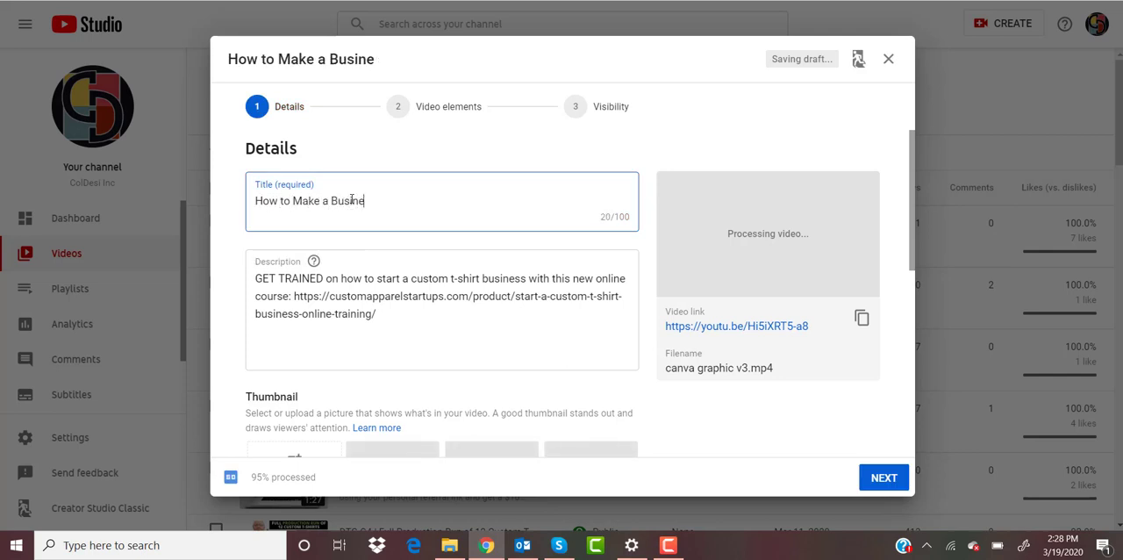
type("ss Graphic")
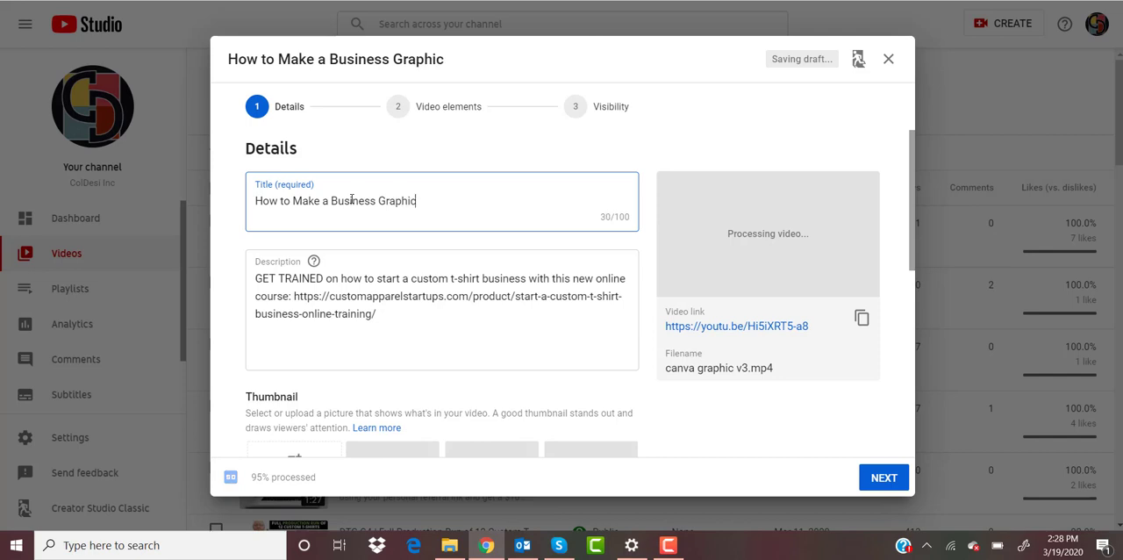
type(" on Canva")
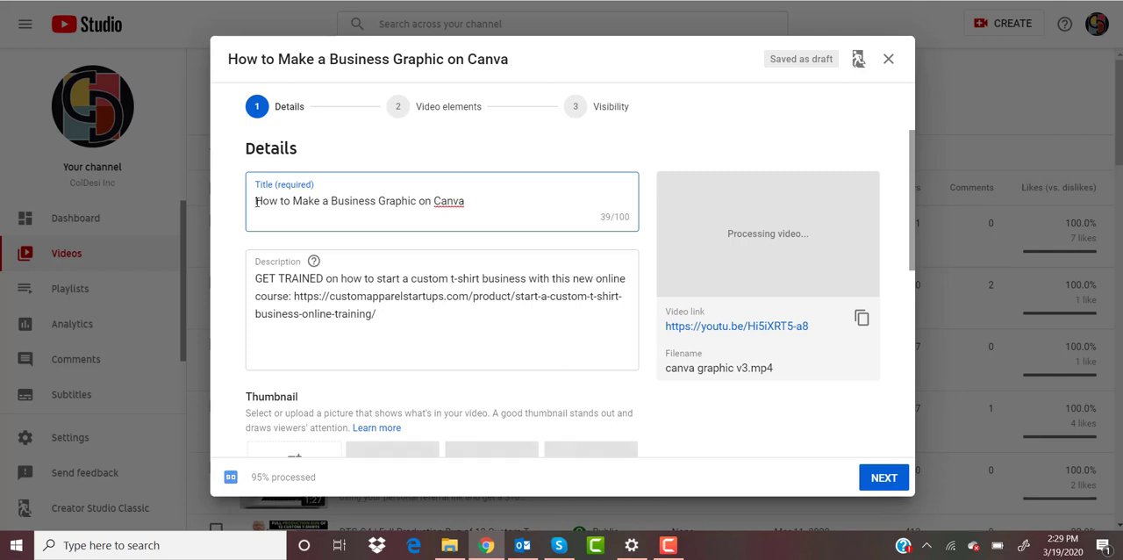
type("ColDesi Daily")
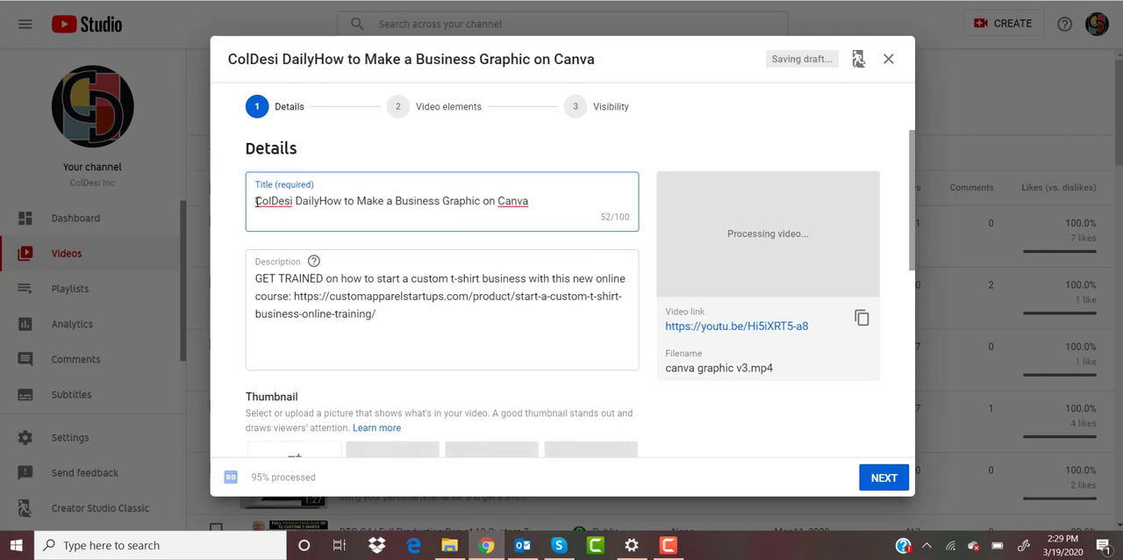
type(" |")
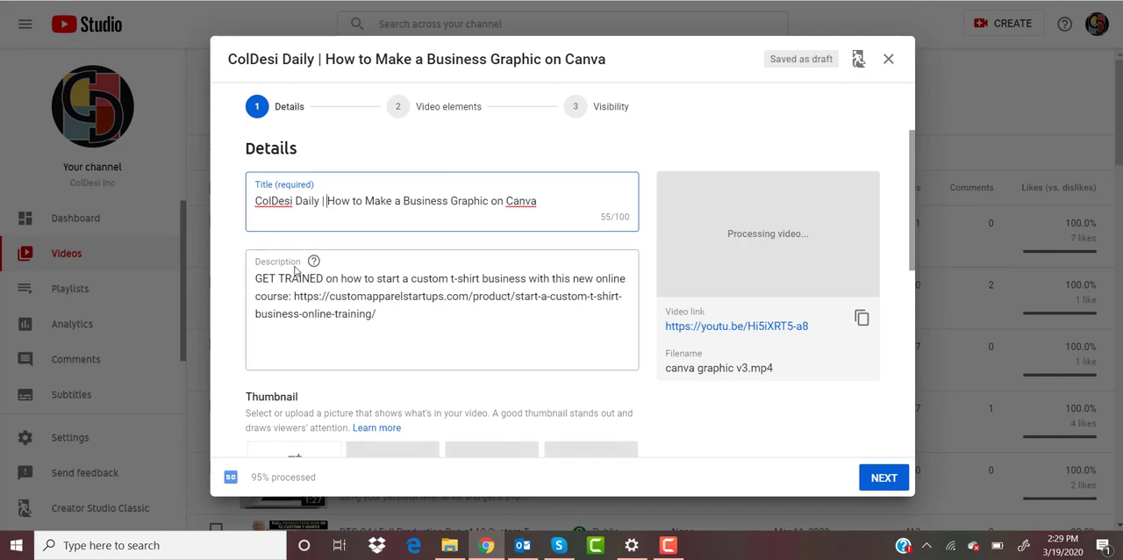
left_click(256, 278)
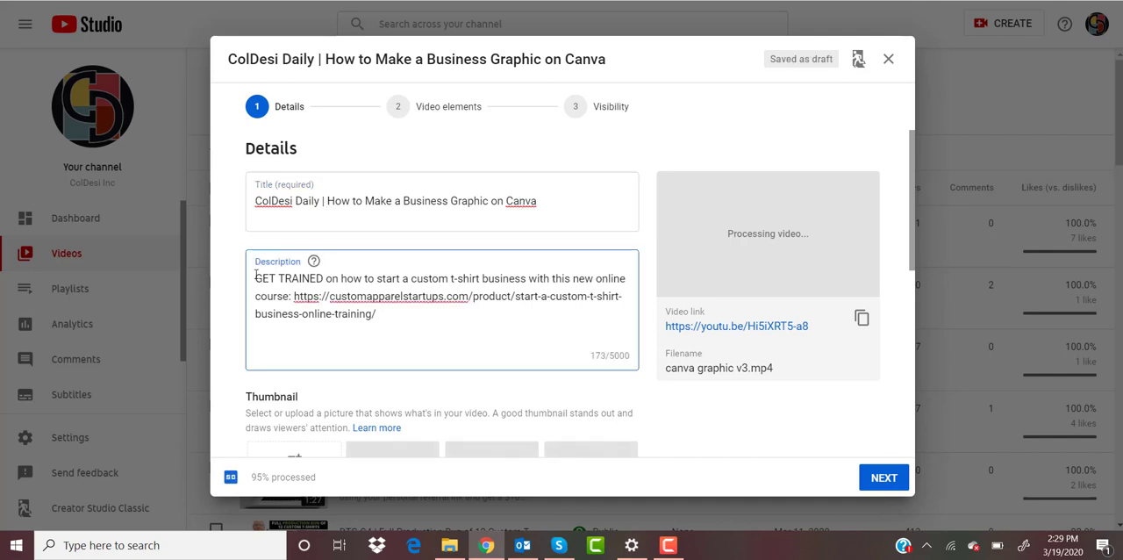
key("Return")
key("Return")
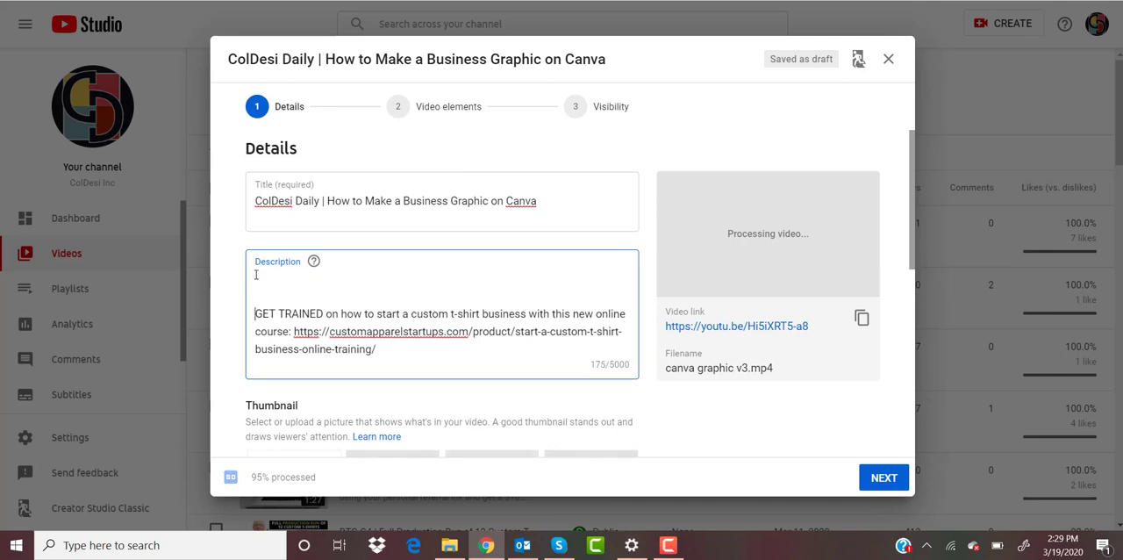
left_click(266, 282)
Step: Replace the default description with three paragraphs on making a simple business graphic in Canva, what Canva offers, and how graphics help posts stand out
left_click(256, 314)
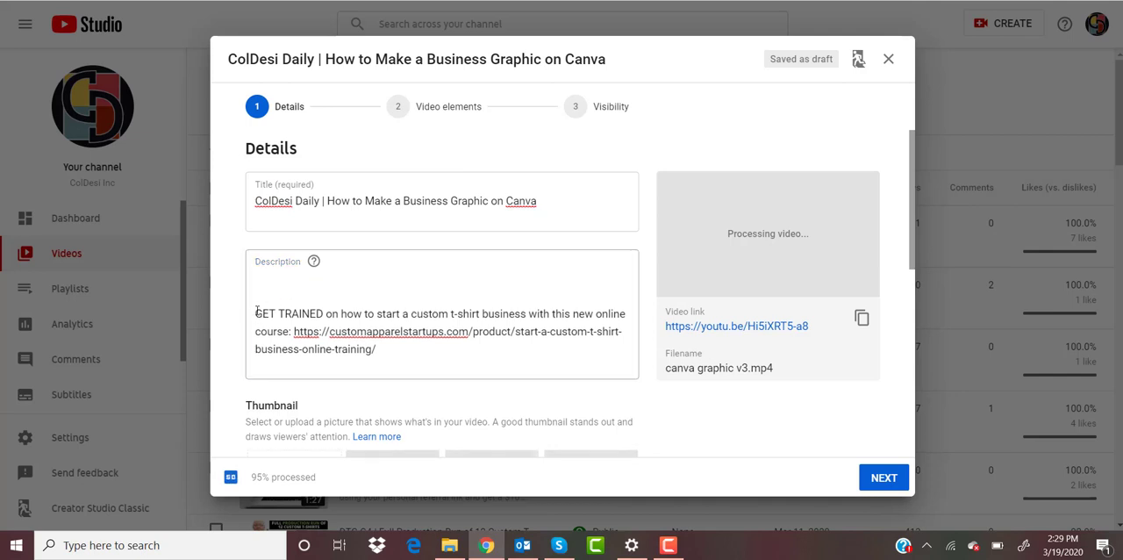
key("ctrl+a")
key("BackSpace")
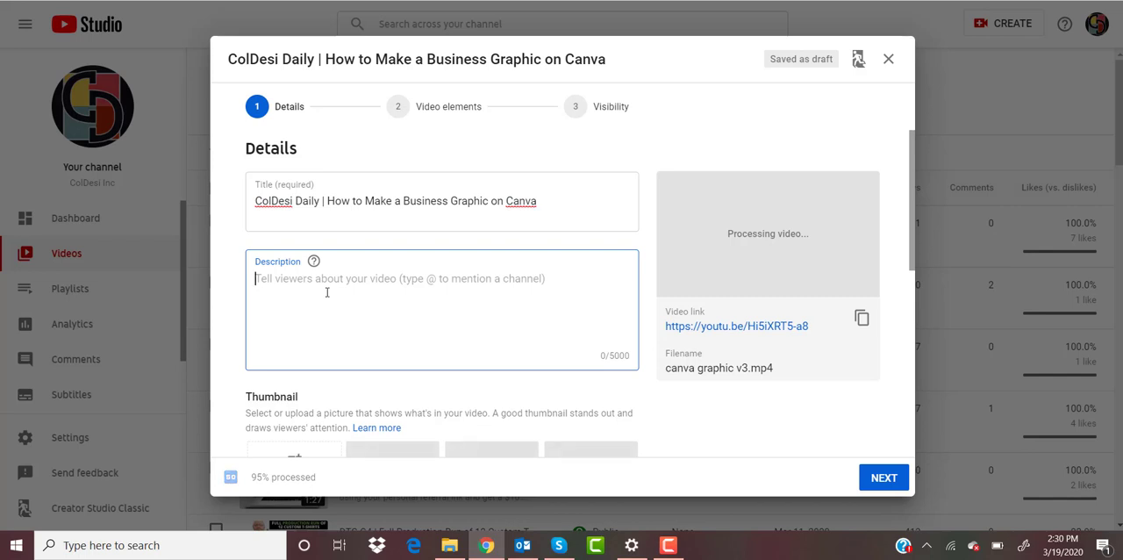
type("How")
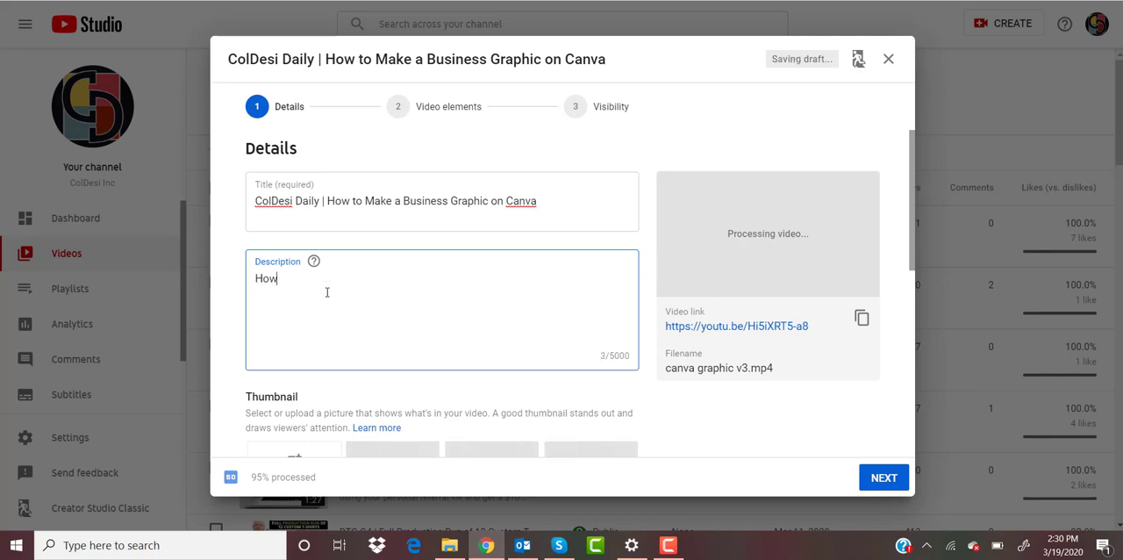
key("BackSpace")
key("BackSpace")
key("BackSpace")
type("Thi")
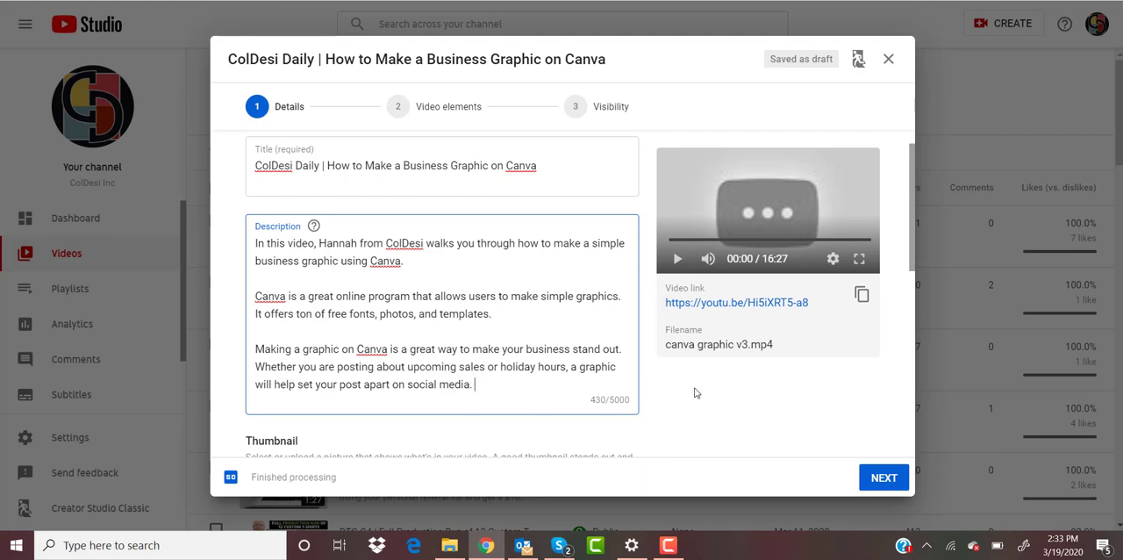
Step: Create a new playlist titled "ColDesi Daily" and add the video to it
scroll(692, 383, "down", 1)
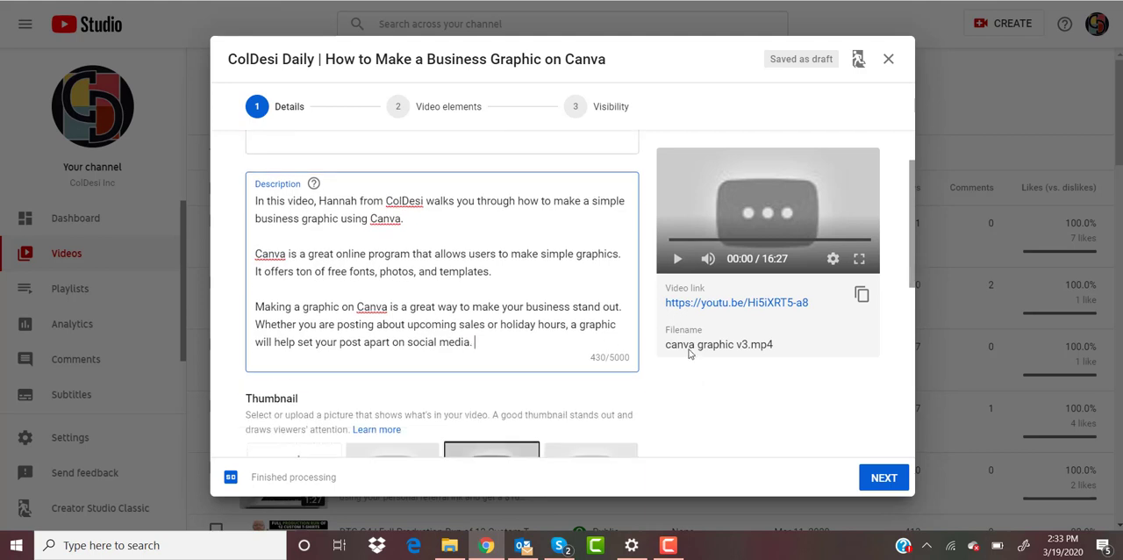
scroll(656, 414, "down", 3)
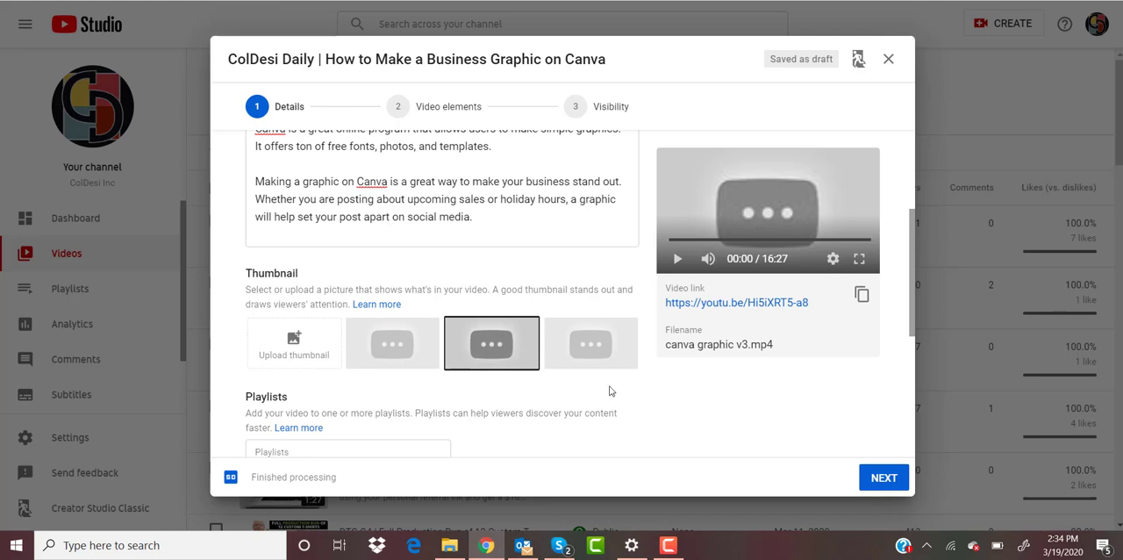
scroll(609, 384, "down", 2)
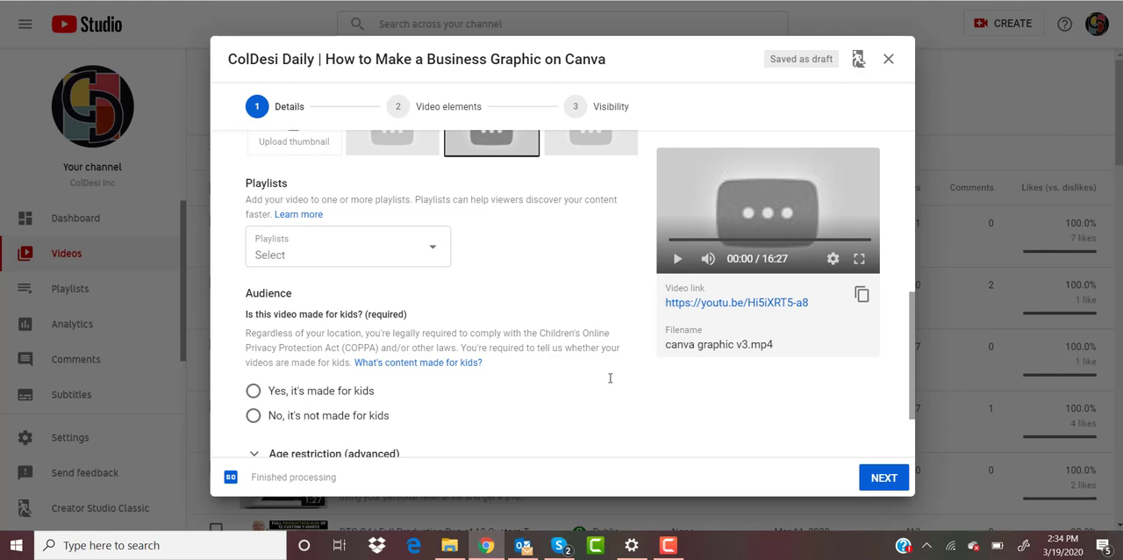
left_click(443, 256)
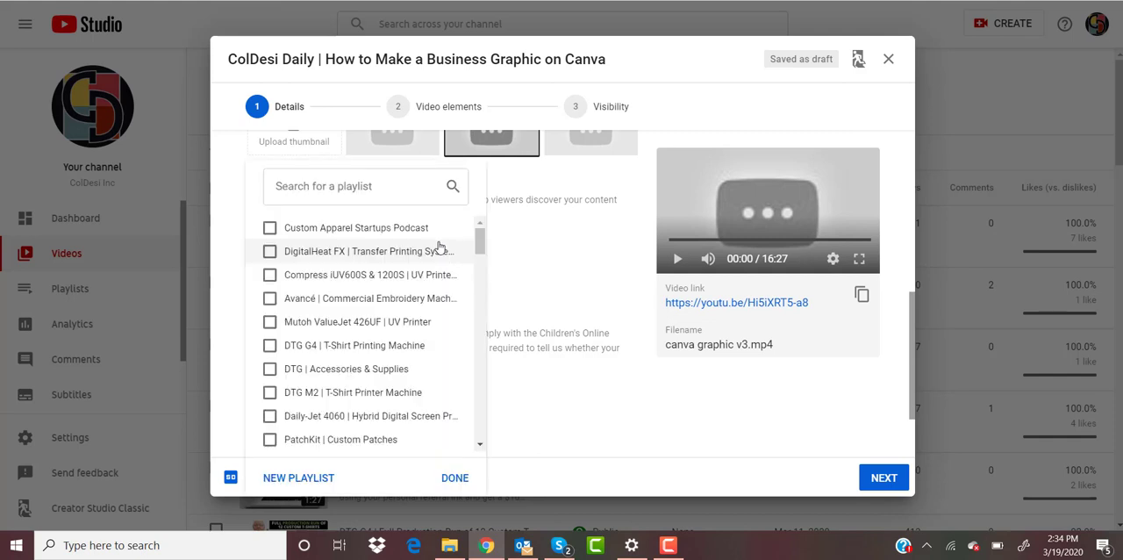
left_click(298, 477)
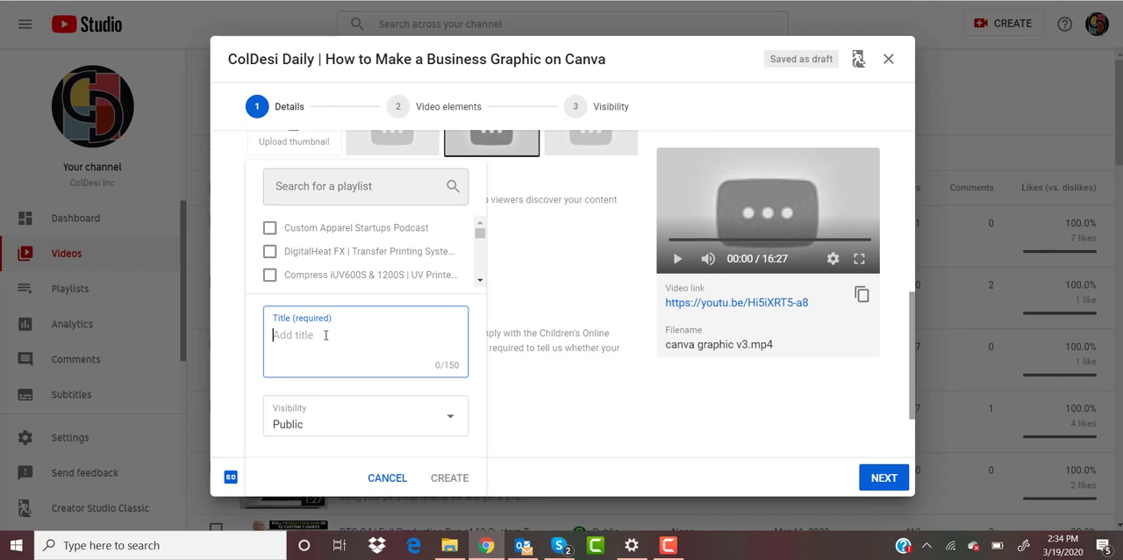
type("ColDesi Daily")
left_click(451, 478)
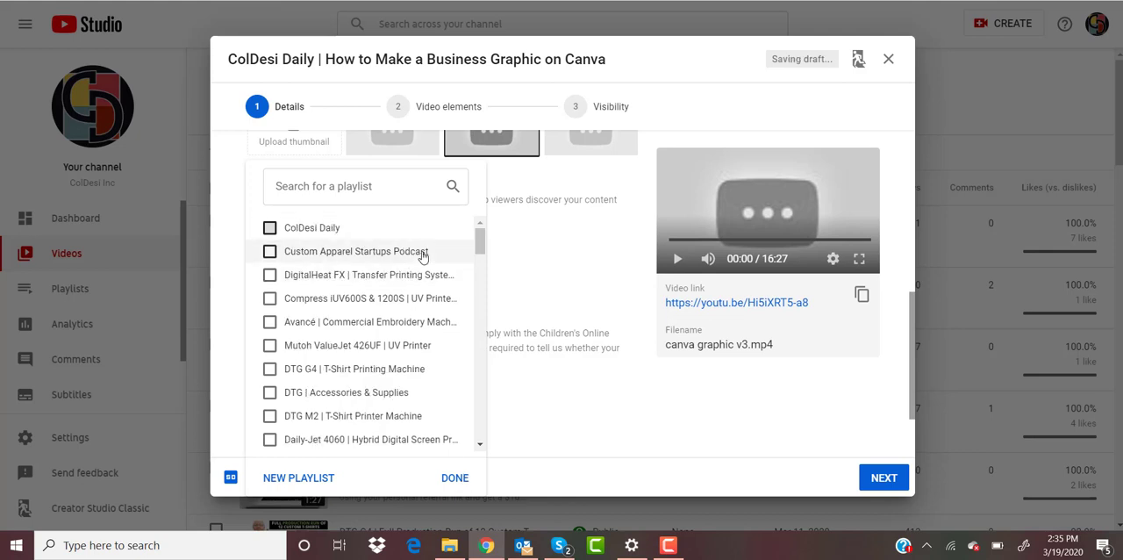
left_click(271, 227)
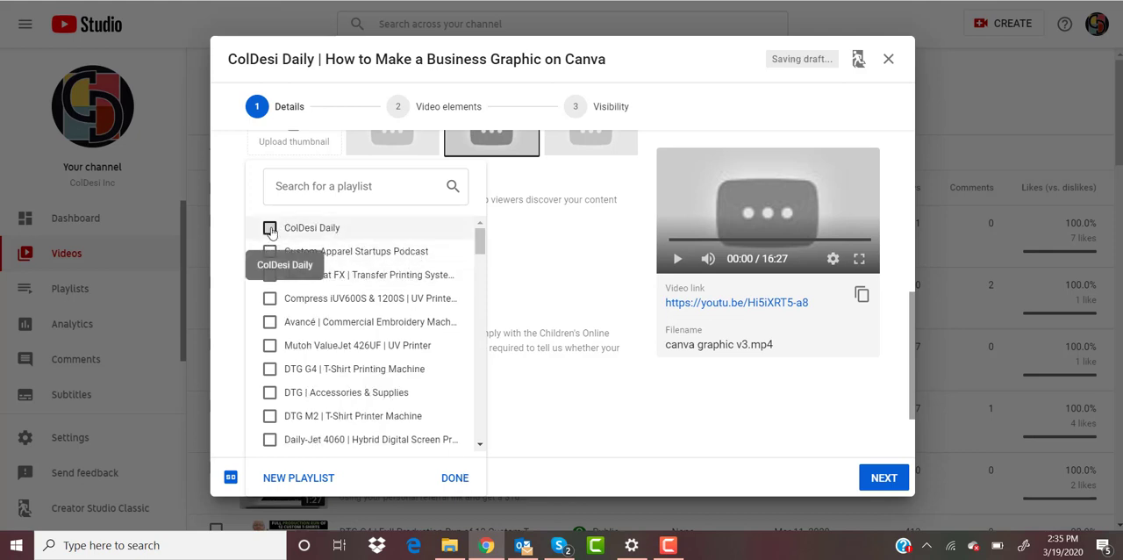
left_click(457, 478)
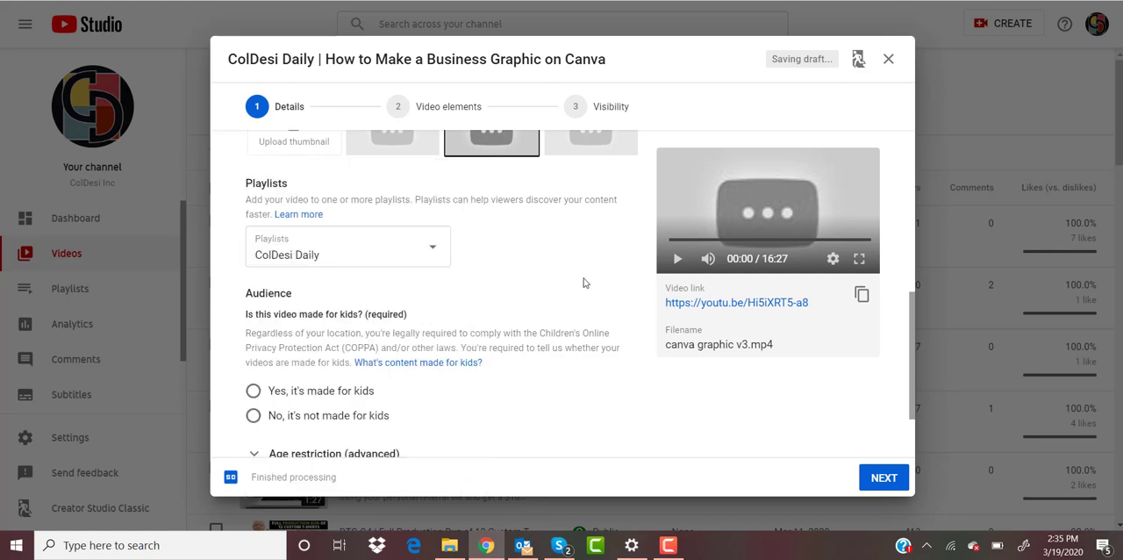
Step: Set the audience so that the video is declared not made for kids
scroll(457, 384, "down", 1)
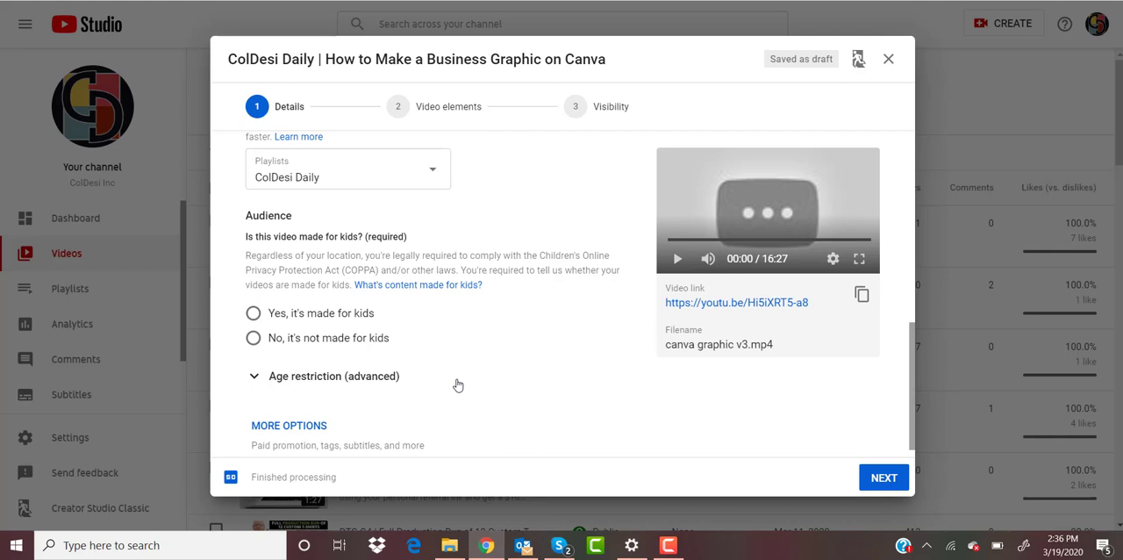
left_click(369, 345)
Step: Show the additional video options and add the tags "canva", "graphic" and "small business"
scroll(621, 439, "down", 1)
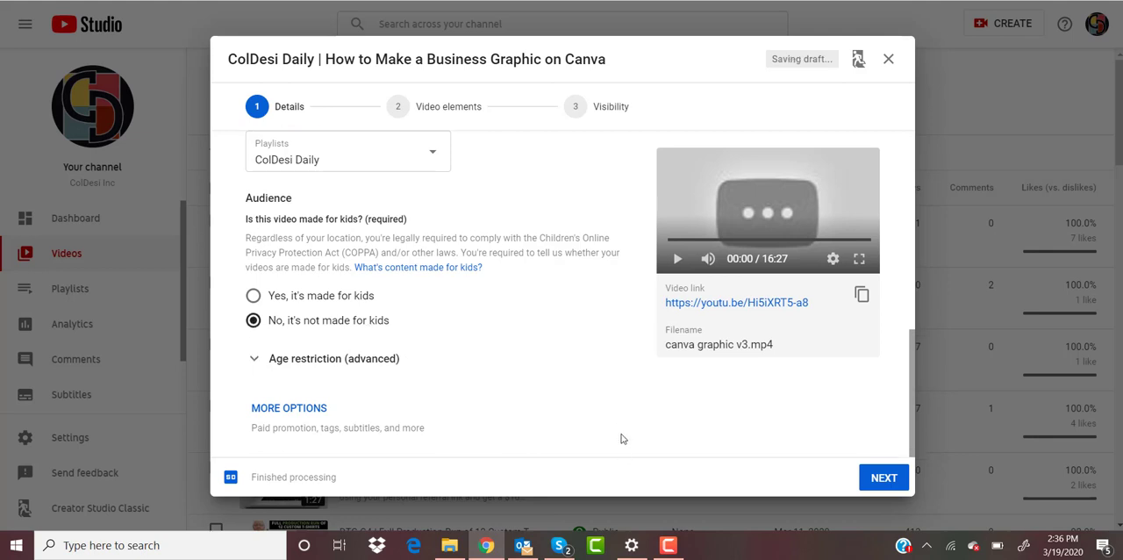
left_click(291, 409)
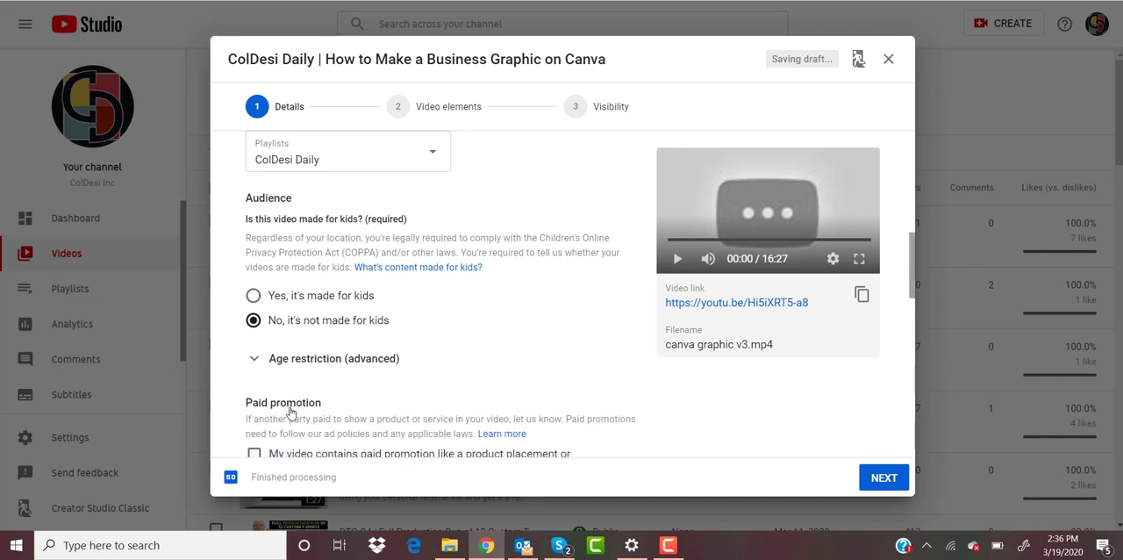
scroll(561, 298, "down", 4)
left_click(488, 282)
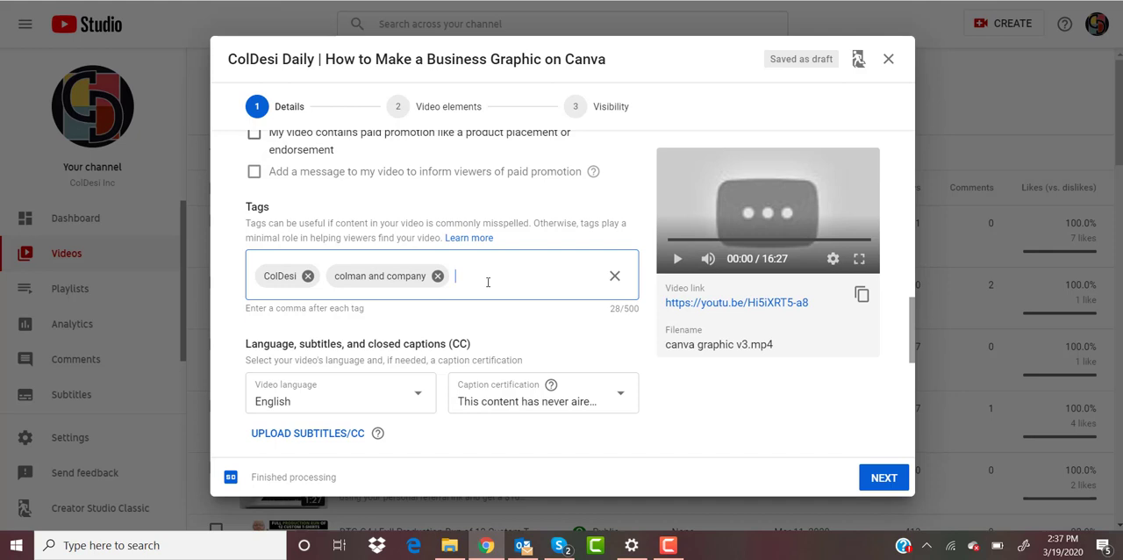
type("canva,graphic")
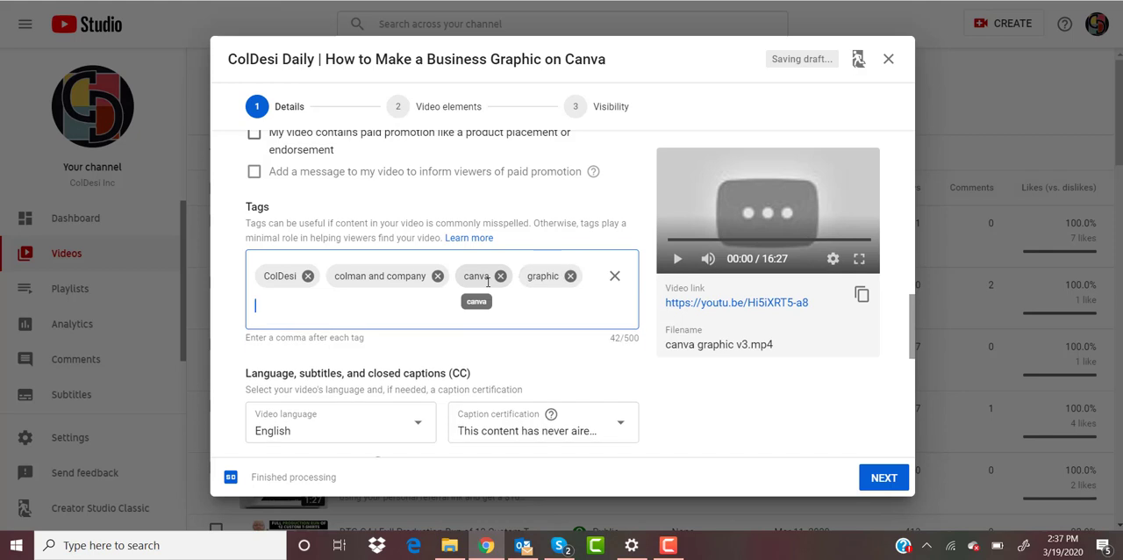
type(",small business")
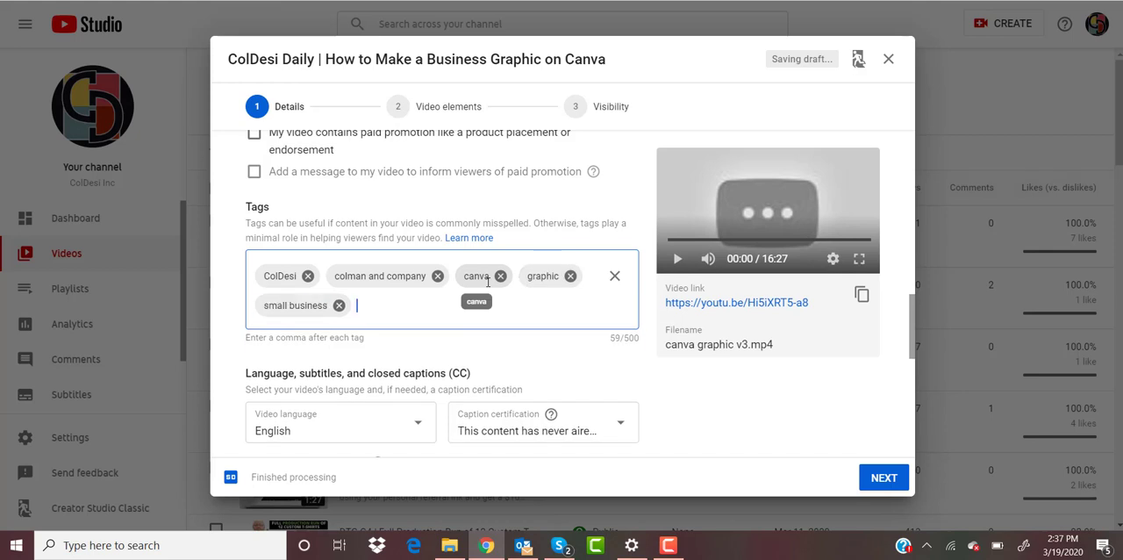
type(",business graphics")
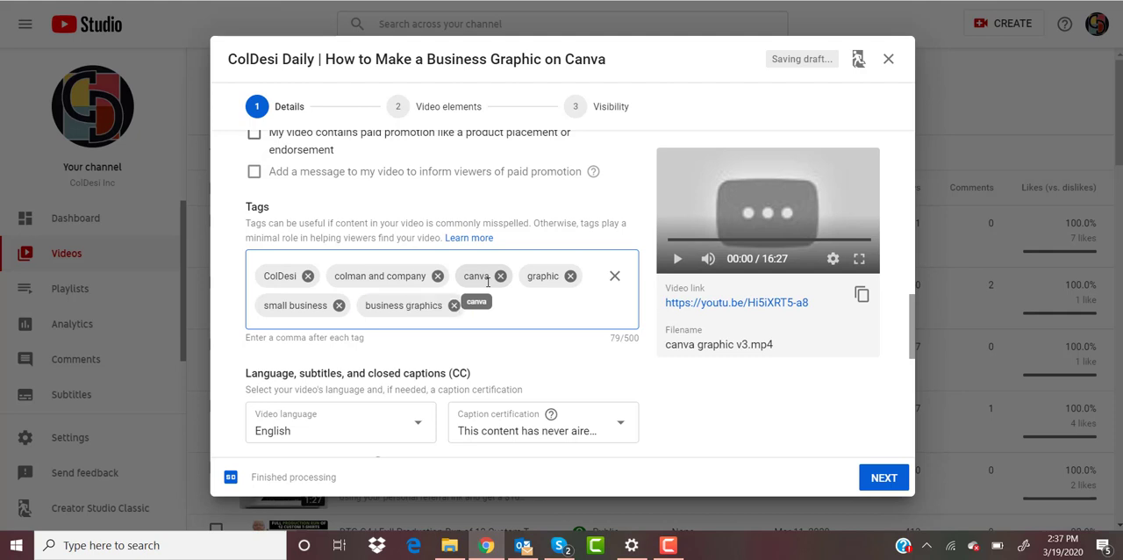
type(",to make a graphic")
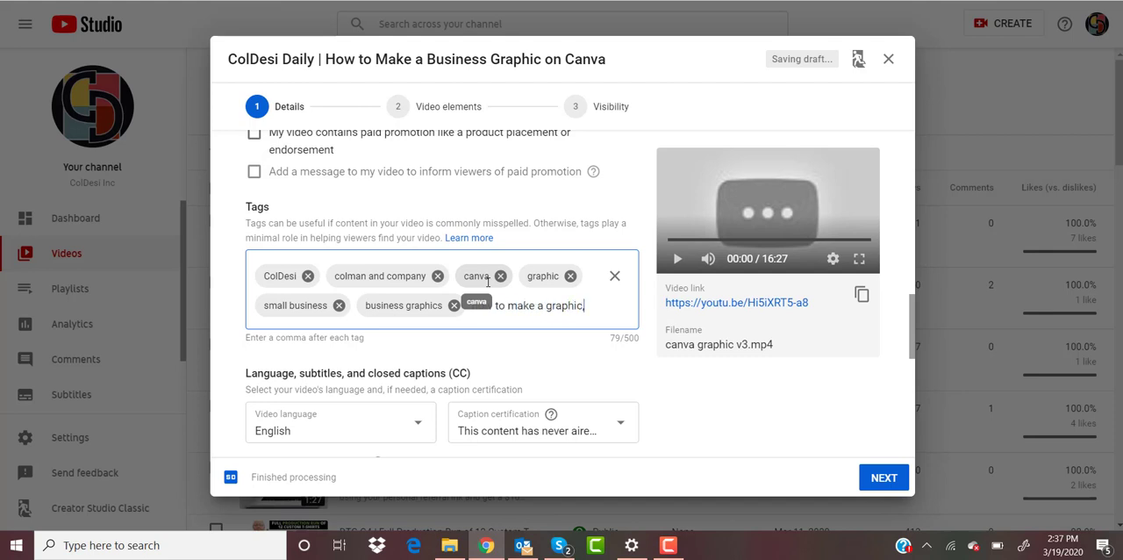
type(",coldesi daily")
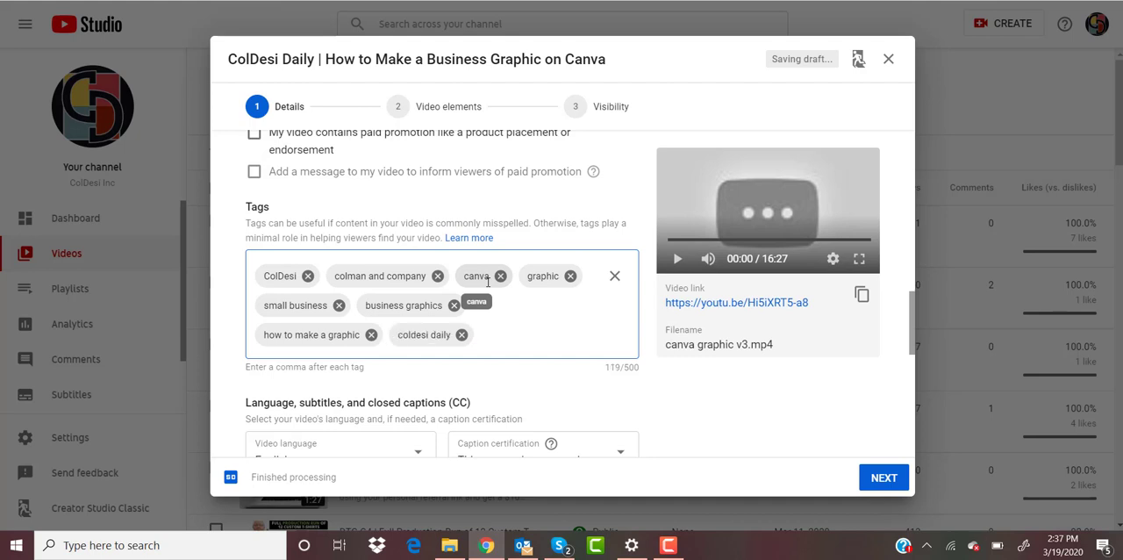
type(",cal")
key("BackSpace")
key("BackSpace")
key("BackSpace")
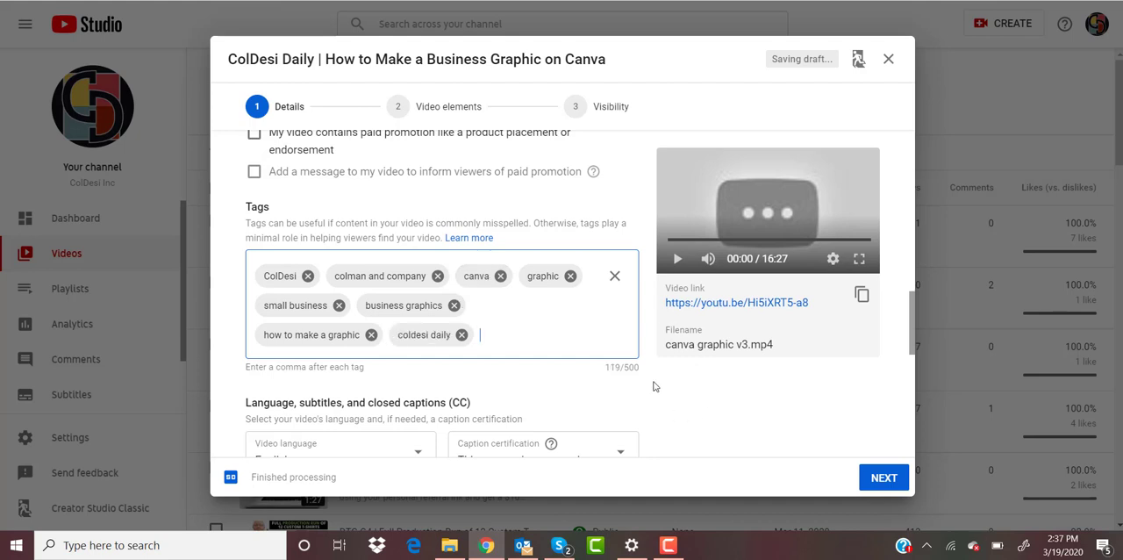
Step: Review the remaining language, recording and license options and choose Howto & Style as the video's category
scroll(640, 403, "down", 1)
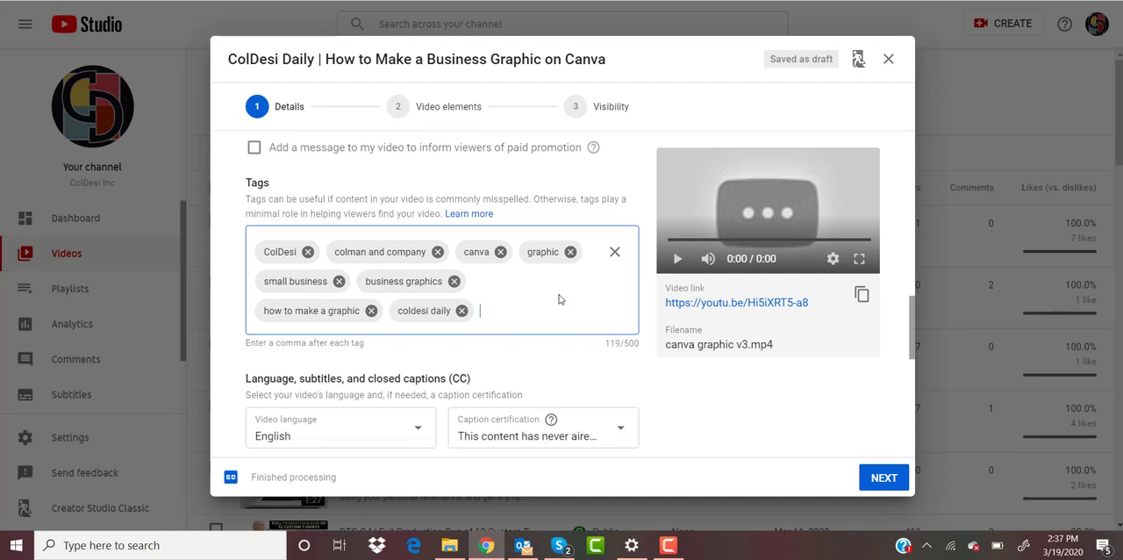
scroll(609, 344, "down", 1)
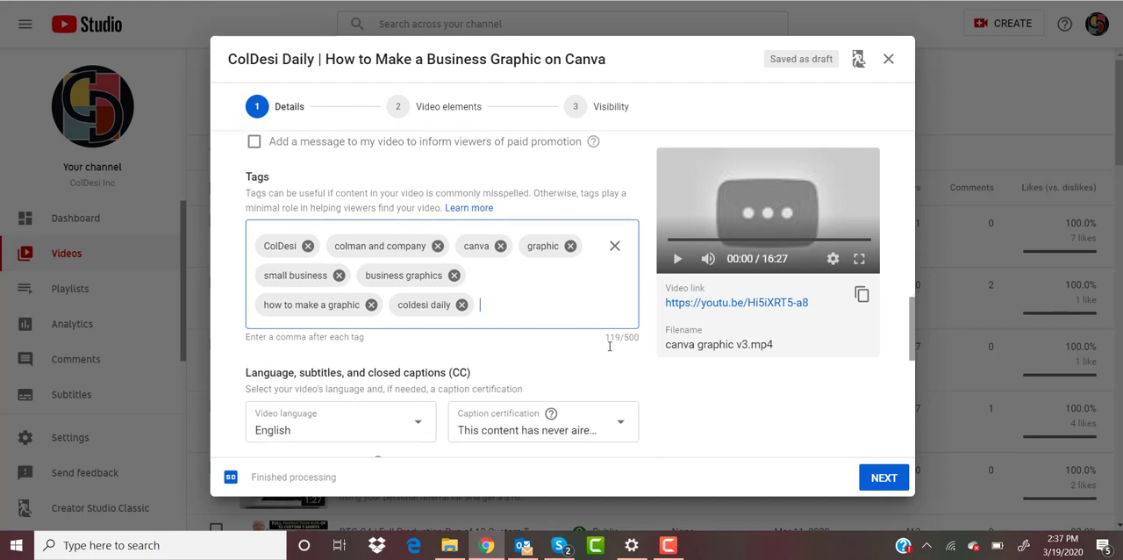
scroll(610, 350, "down", 2)
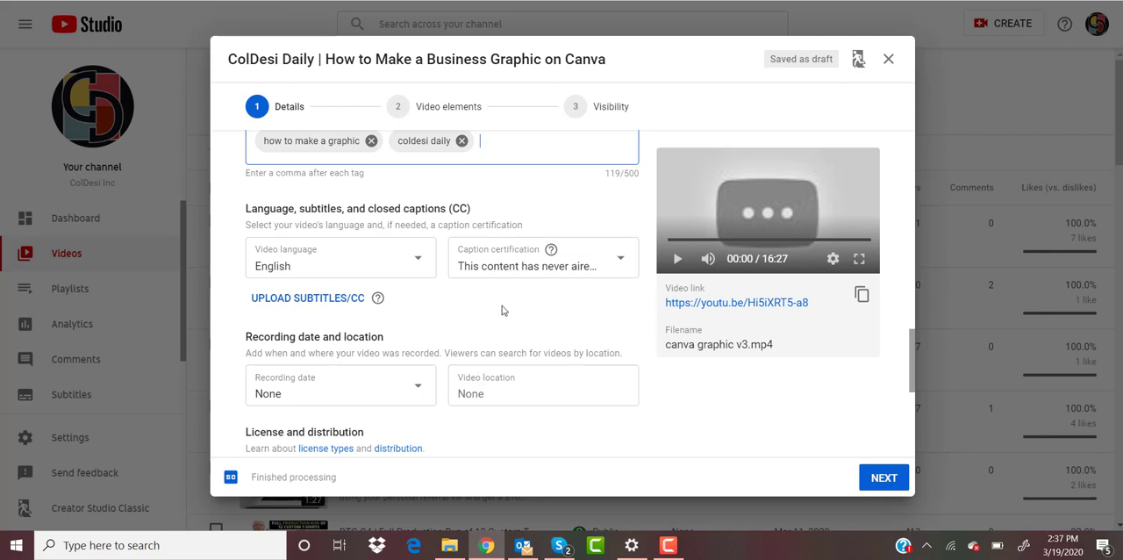
scroll(503, 322, "down", 2)
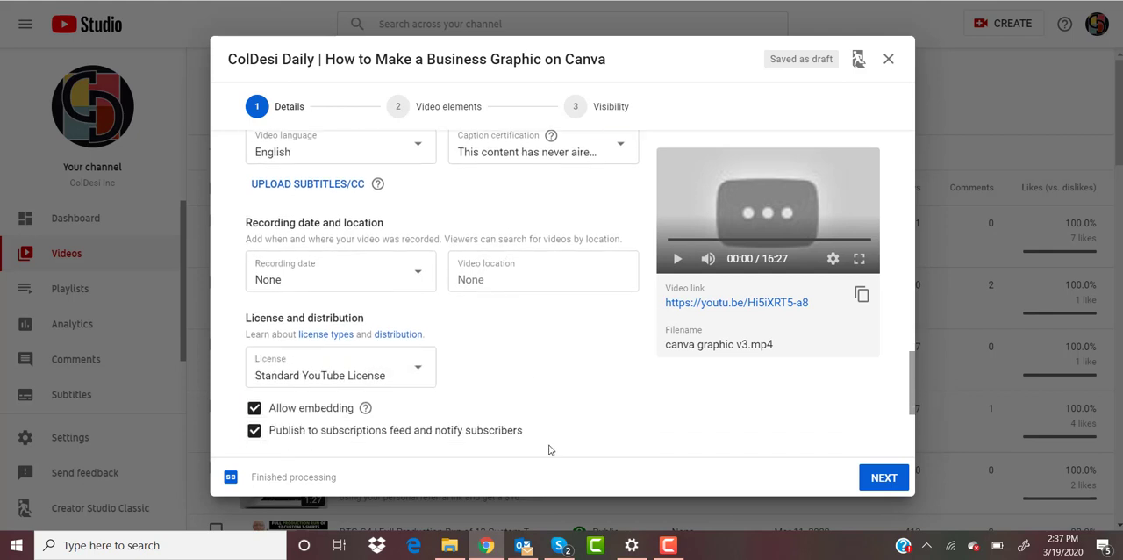
scroll(547, 448, "down", 3)
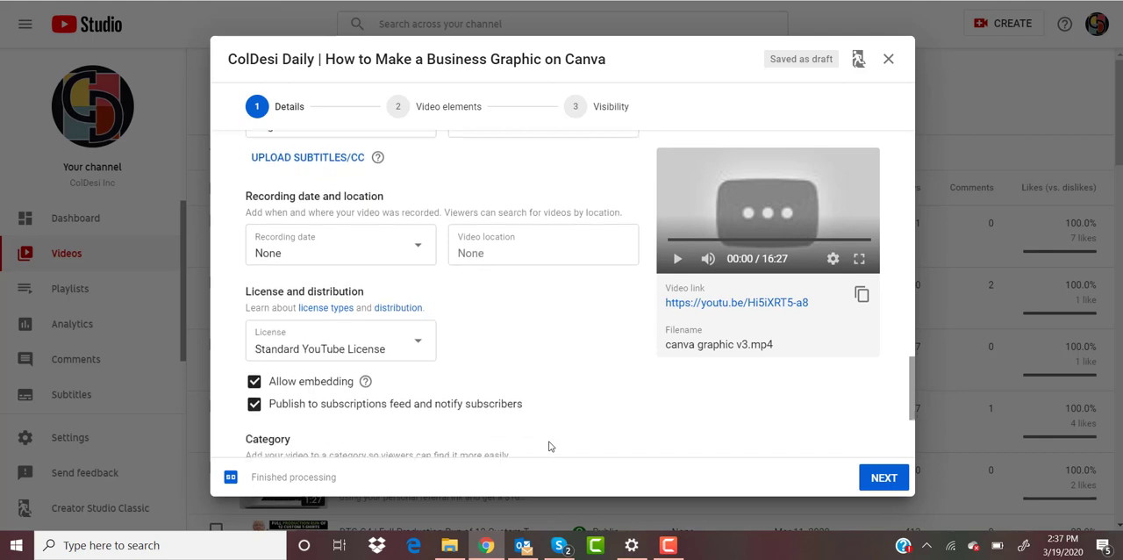
scroll(579, 305, "down", 2)
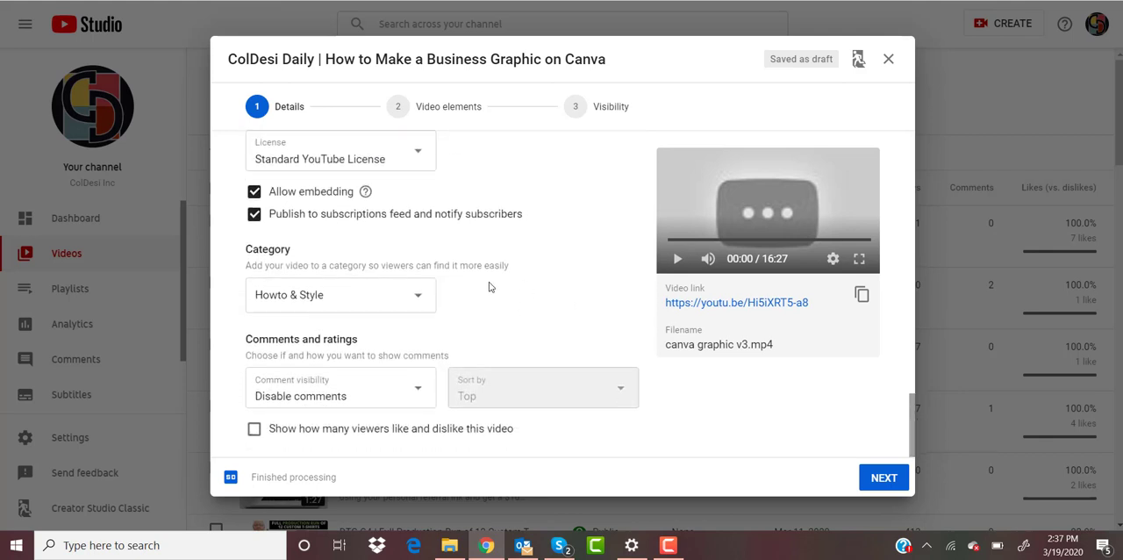
left_click(421, 299)
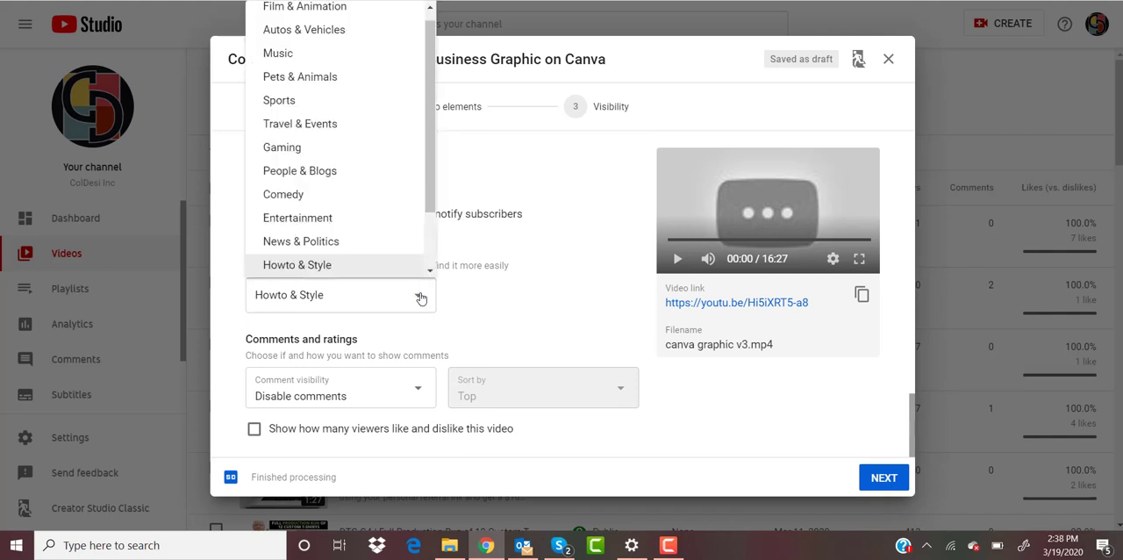
left_click(369, 265)
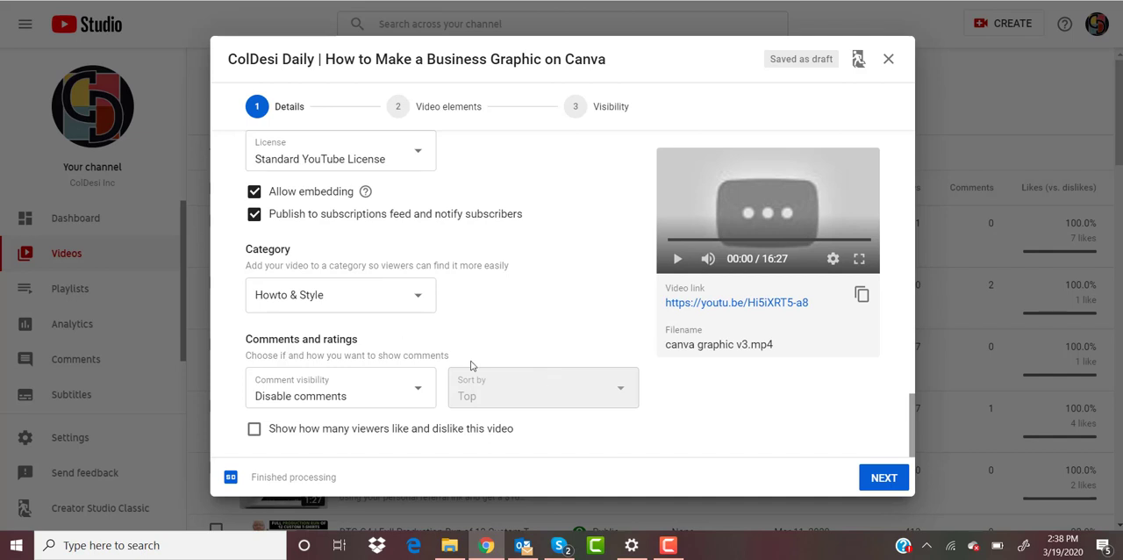
Step: Set the comment visibility to allow all comments and continue to the video elements stage
left_click(418, 394)
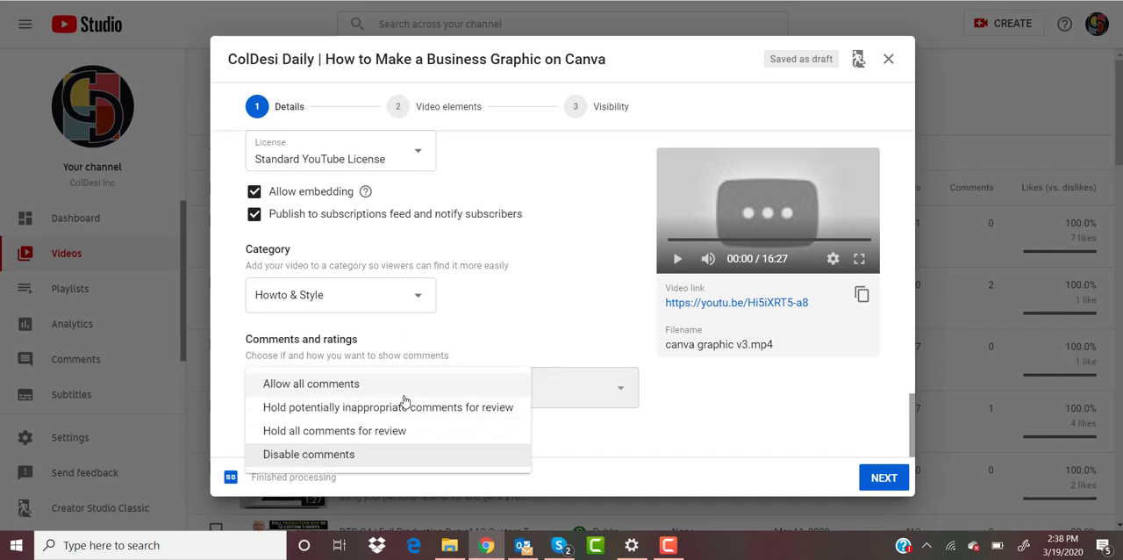
left_click(401, 387)
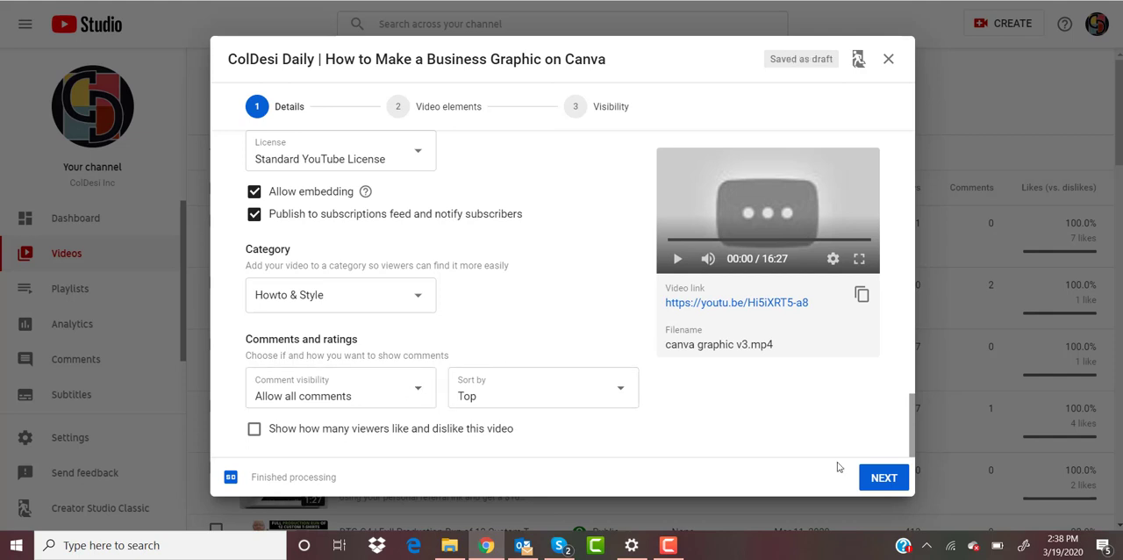
left_click(883, 477)
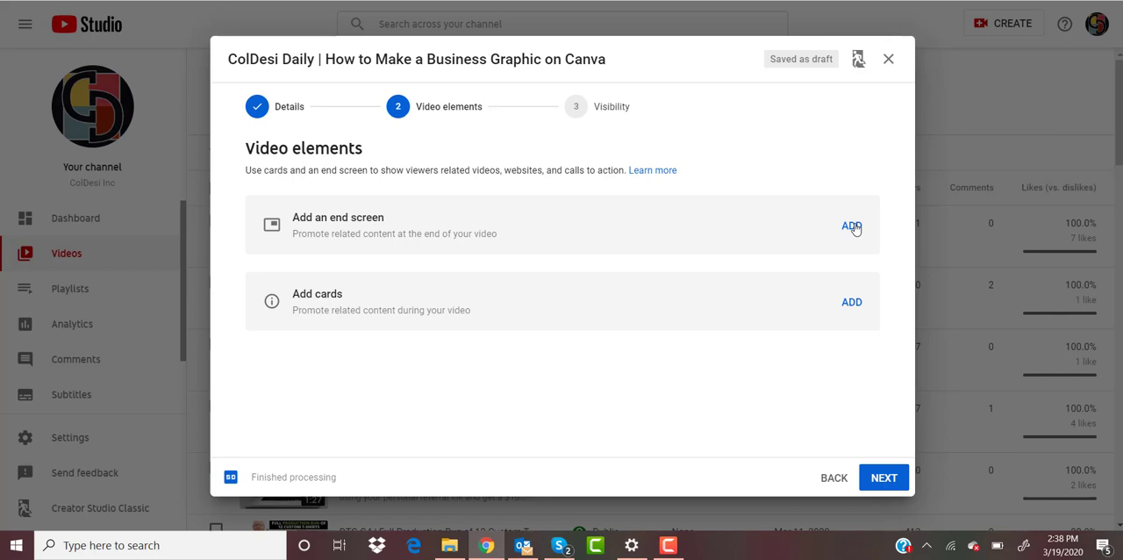
Step: Add an end screen to the video using the "1 playlist, 1 subscribe" layout
left_click(852, 227)
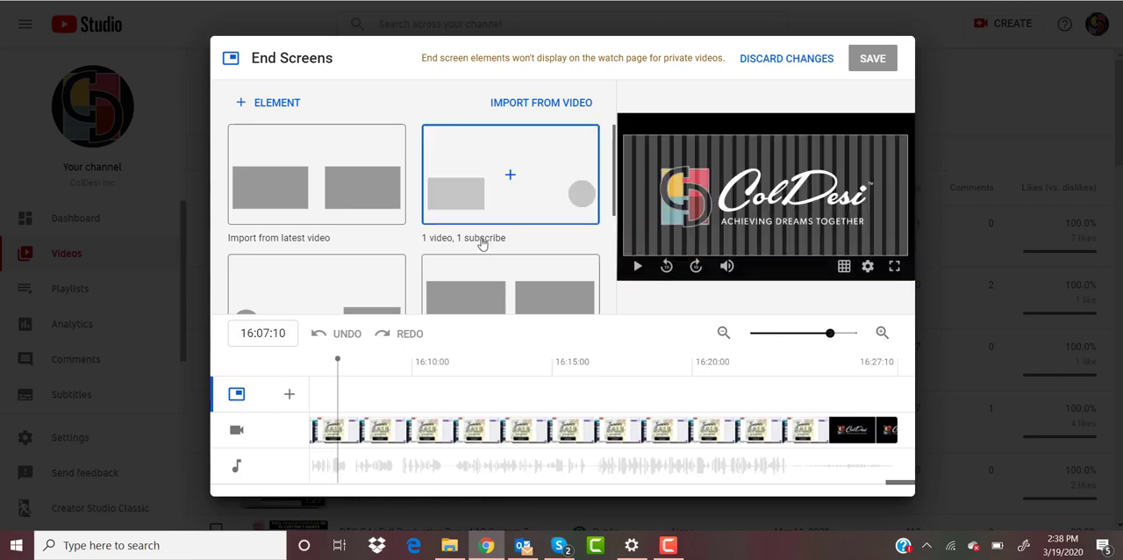
scroll(482, 240, "down", 1)
scroll(481, 240, "up", 1)
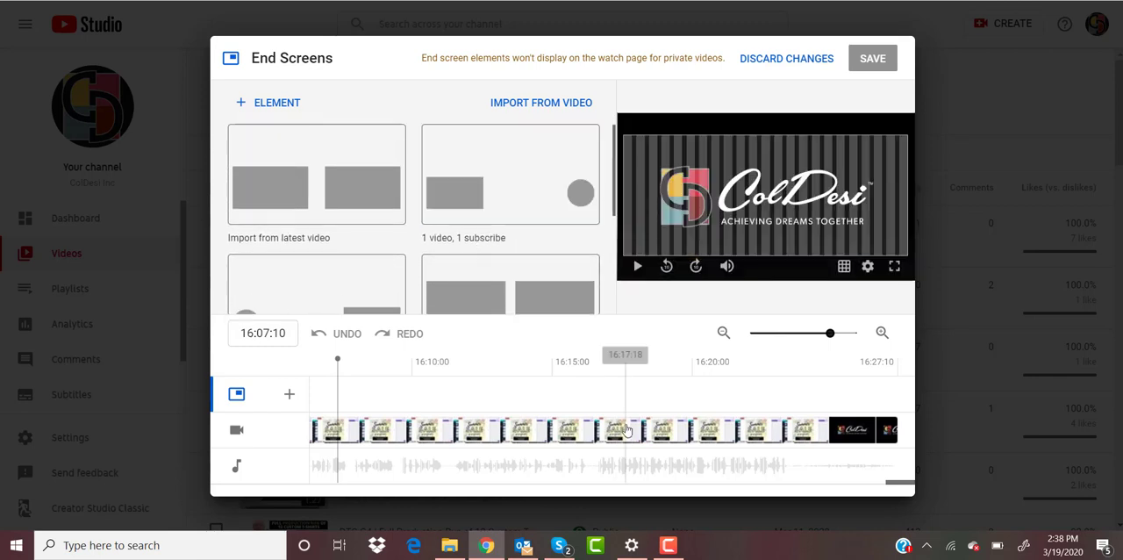
scroll(535, 242, "down", 1)
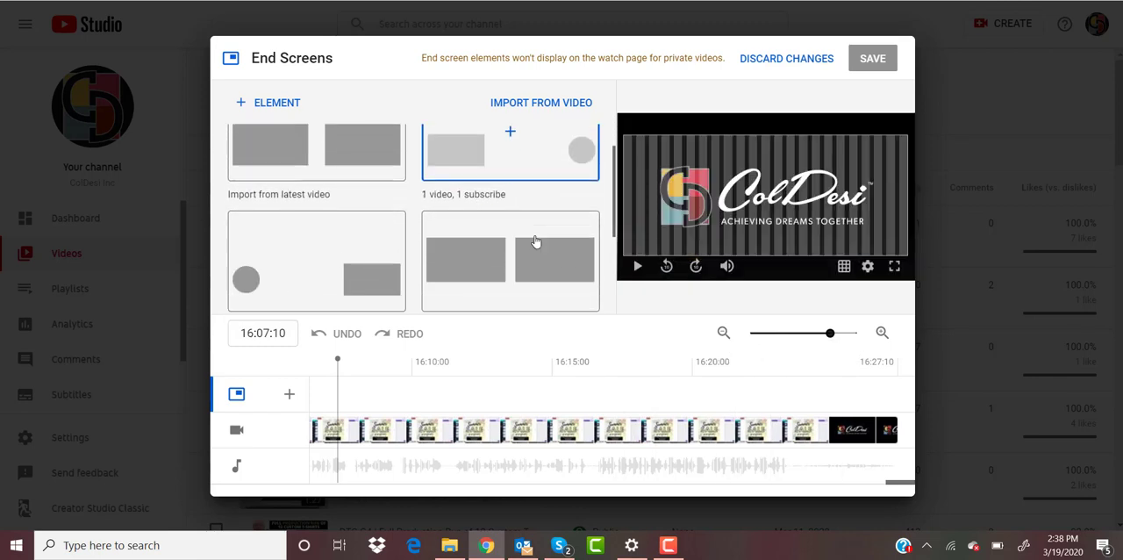
scroll(536, 242, "up", 1)
scroll(535, 239, "down", 3)
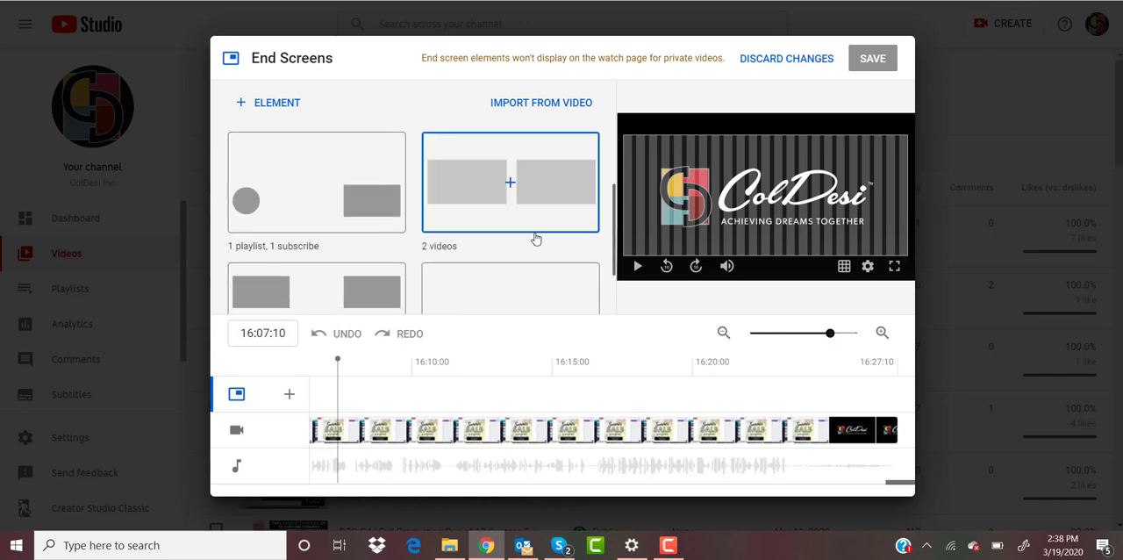
left_click(366, 195)
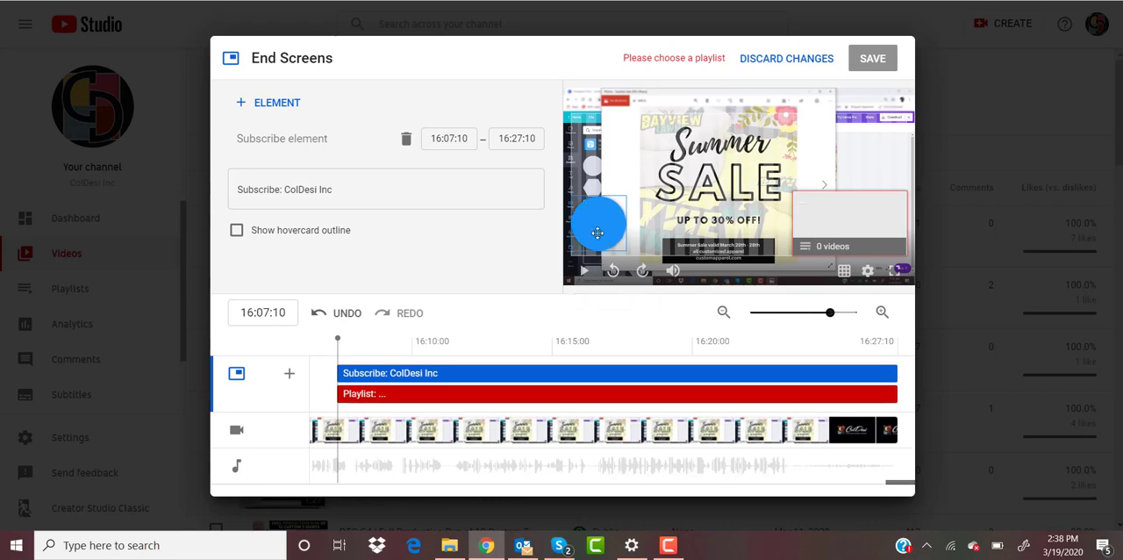
Step: Assign the "Custom Apparel Startups Podcast" playlist to the end screen's playlist element
left_click(852, 225)
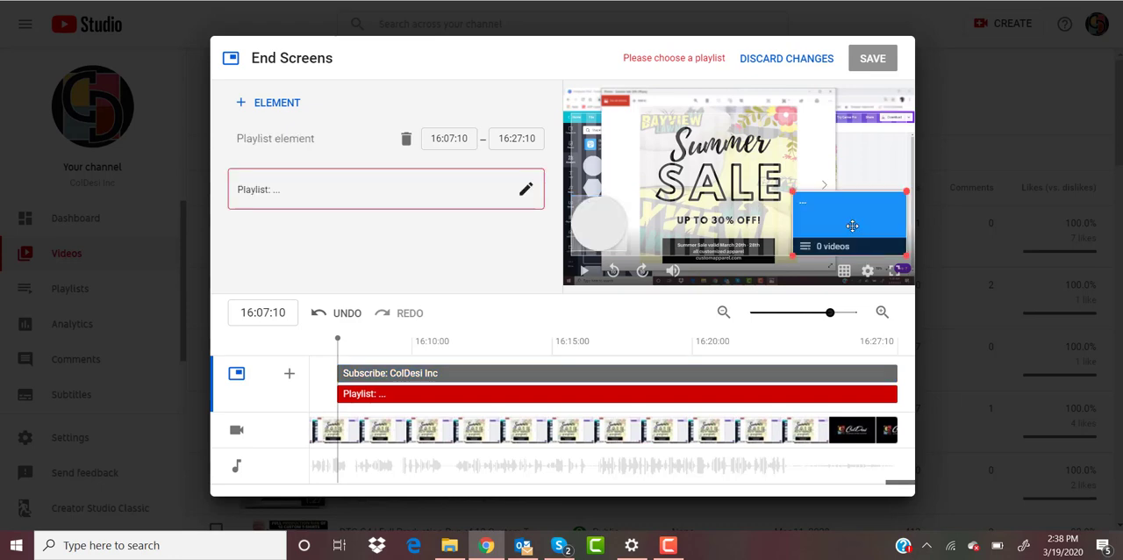
left_click(526, 192)
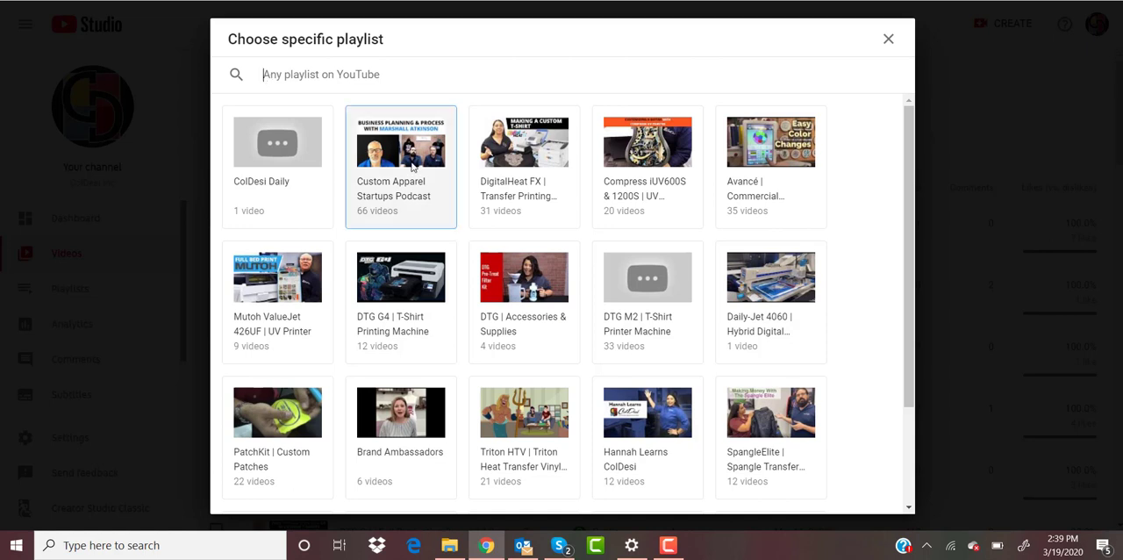
left_click(409, 191)
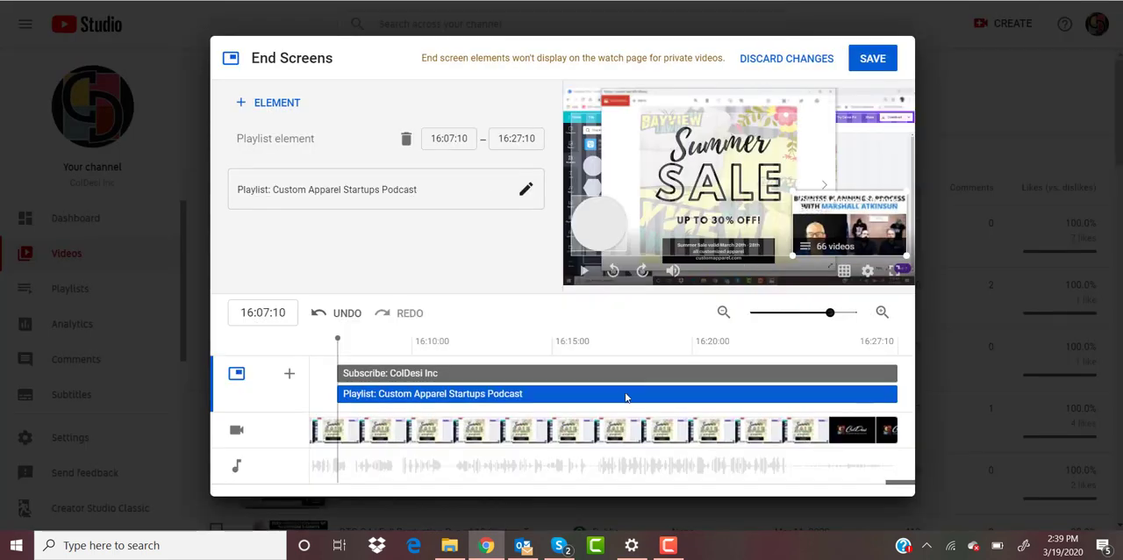
Step: Shorten the subscribe and playlist elements so that both start at 16:19:12
left_click_drag(336, 375, 676, 374)
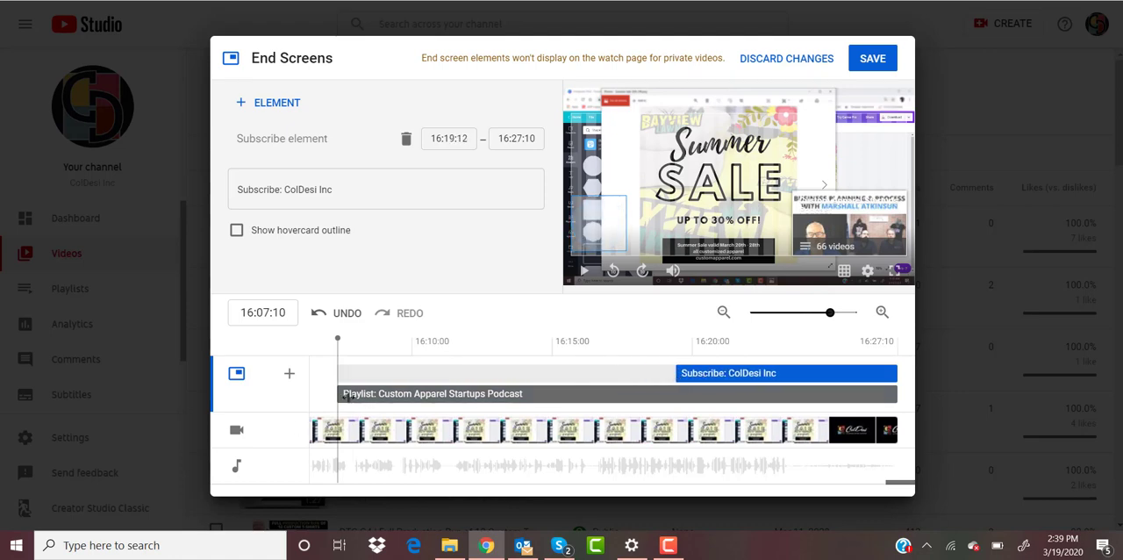
left_click_drag(335, 394, 500, 394)
left_click_drag(581, 393, 676, 388)
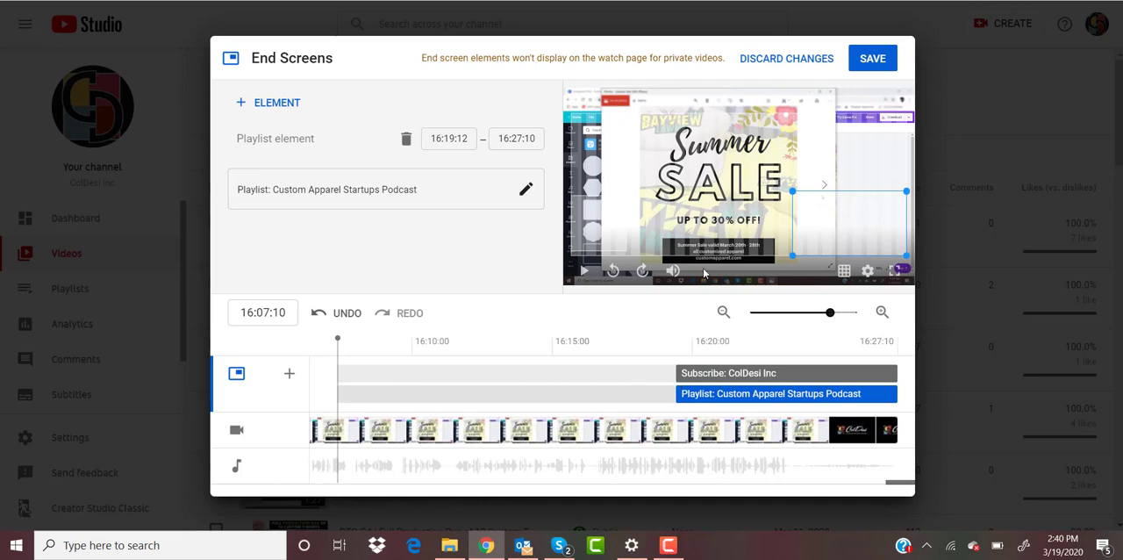
Step: Preview the end screen from about 16:18:29, just before its elements appear, and save it
left_click(664, 346)
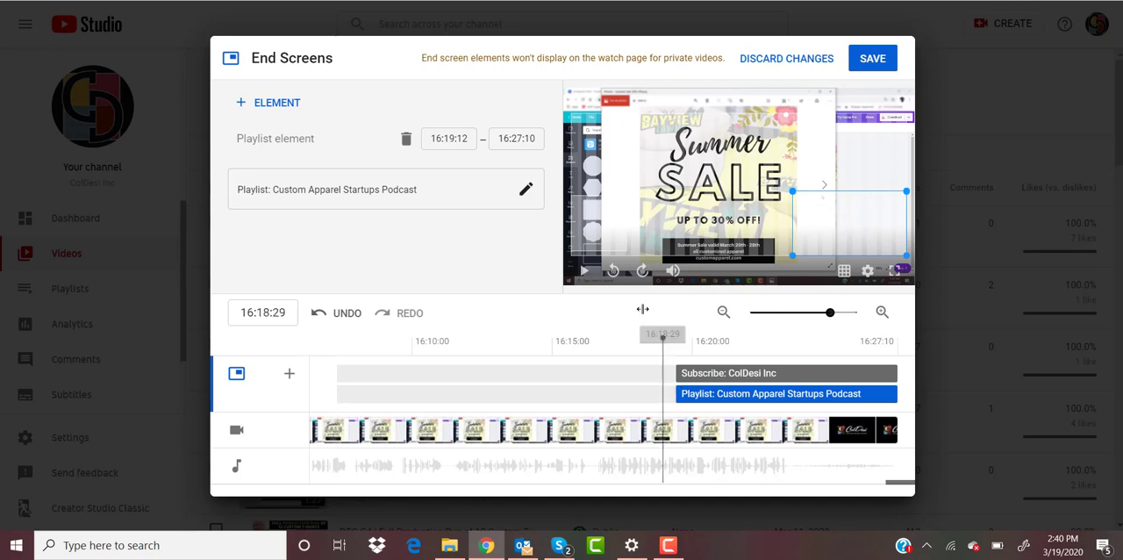
left_click(585, 274)
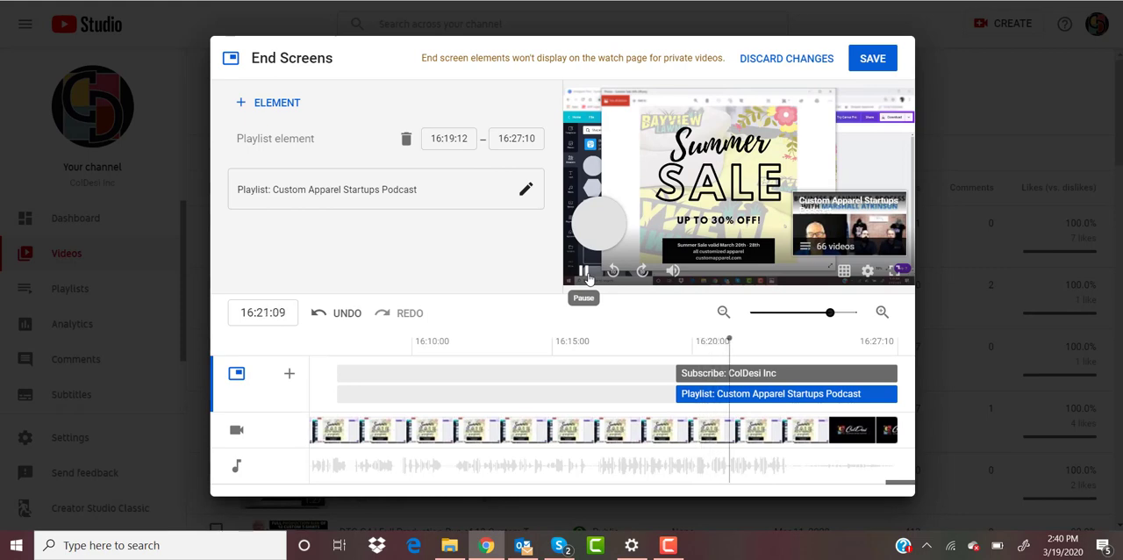
left_click(585, 274)
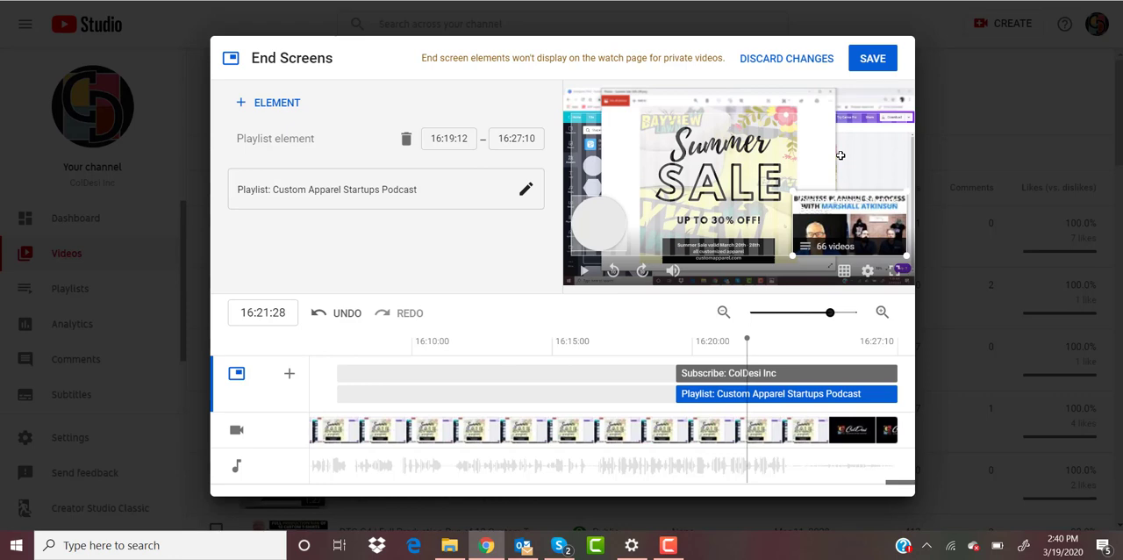
left_click(865, 65)
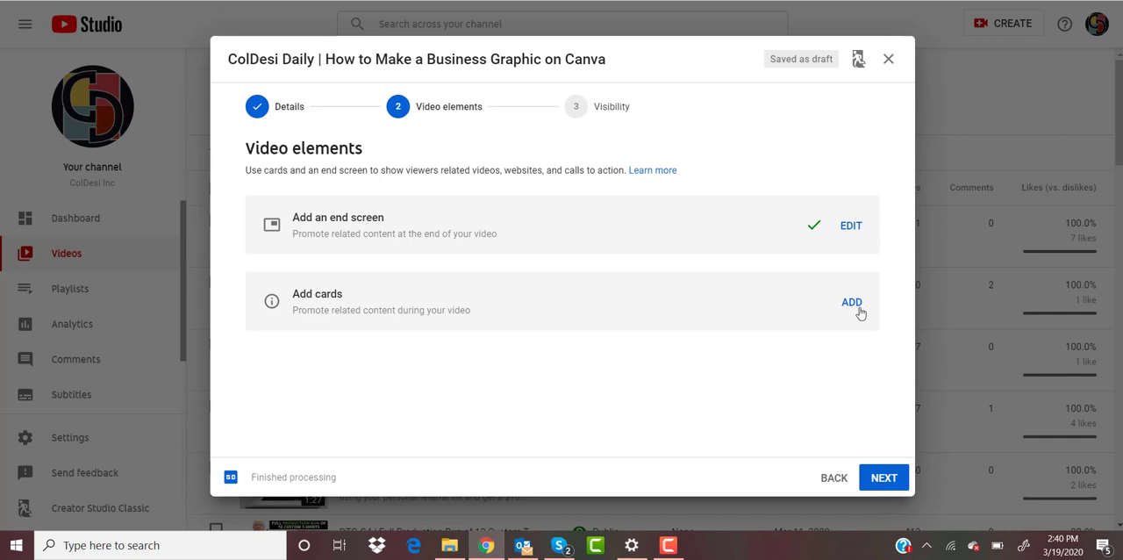
Step: Open the video's card editor and move the playback position to 5:47 as the spot for a card
left_click(858, 309)
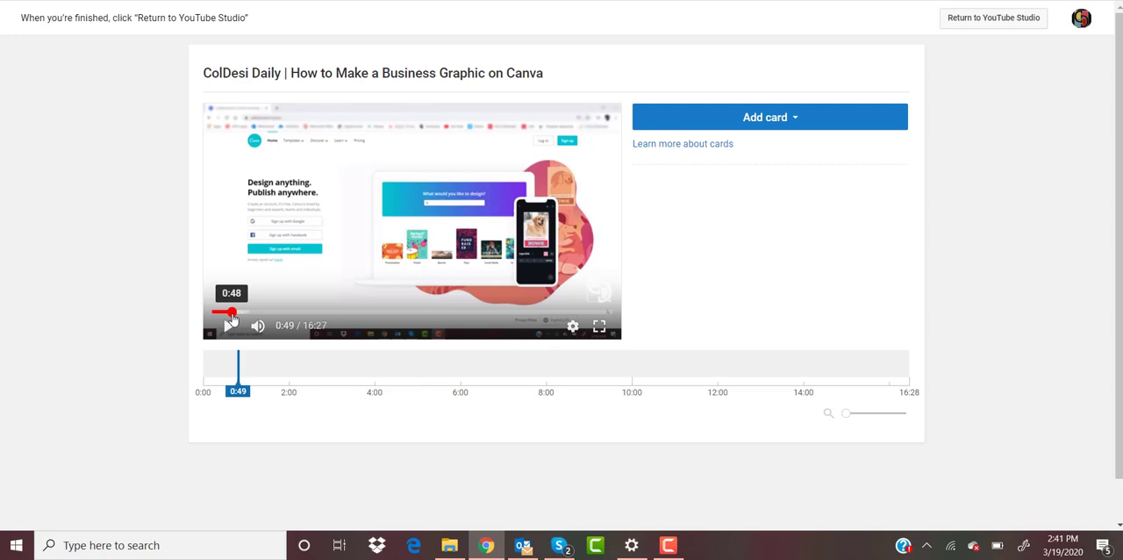
left_click(325, 315)
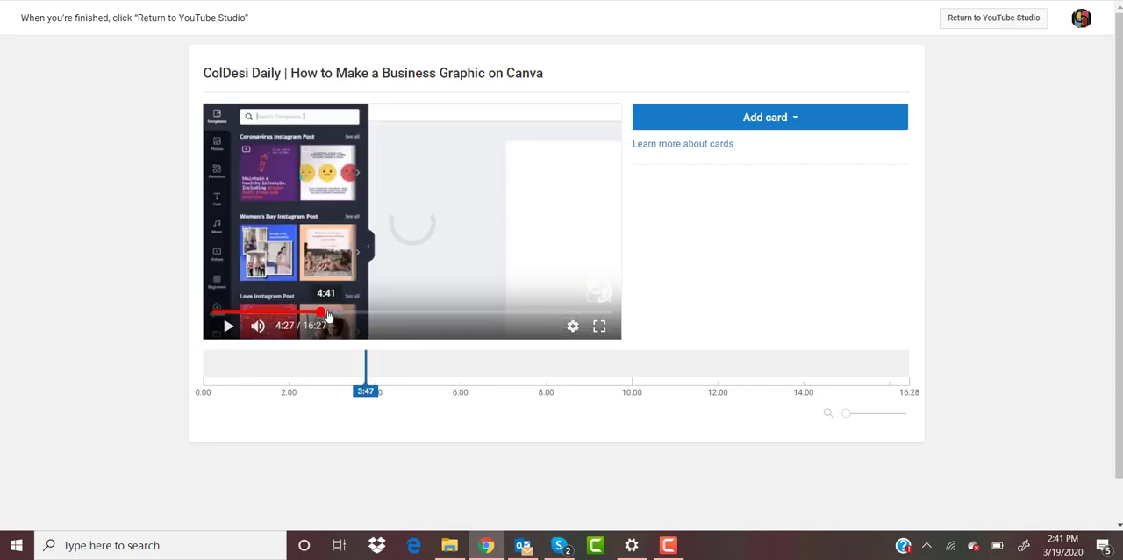
left_click(340, 314)
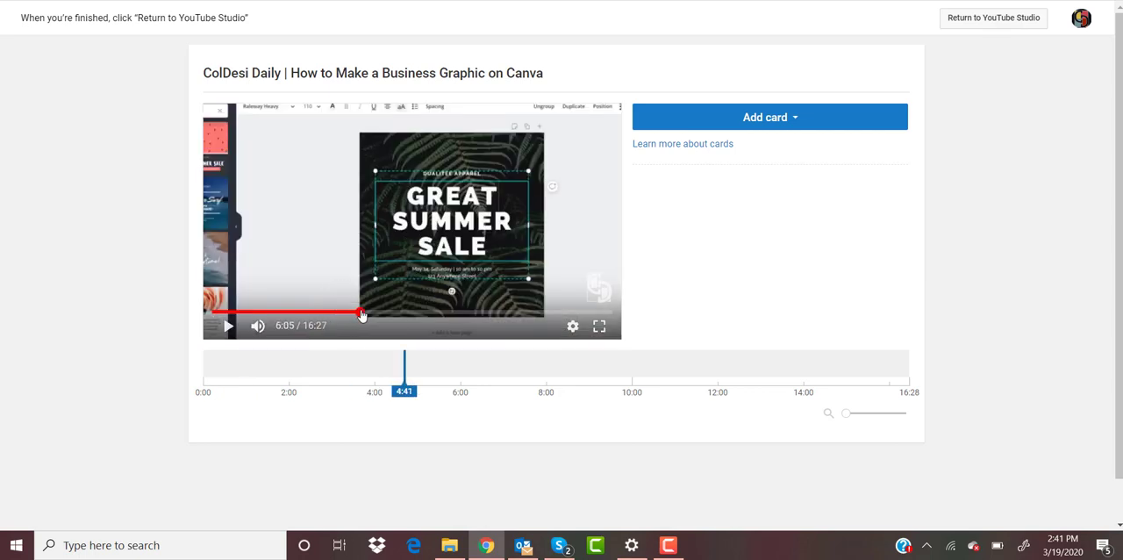
left_click(361, 314)
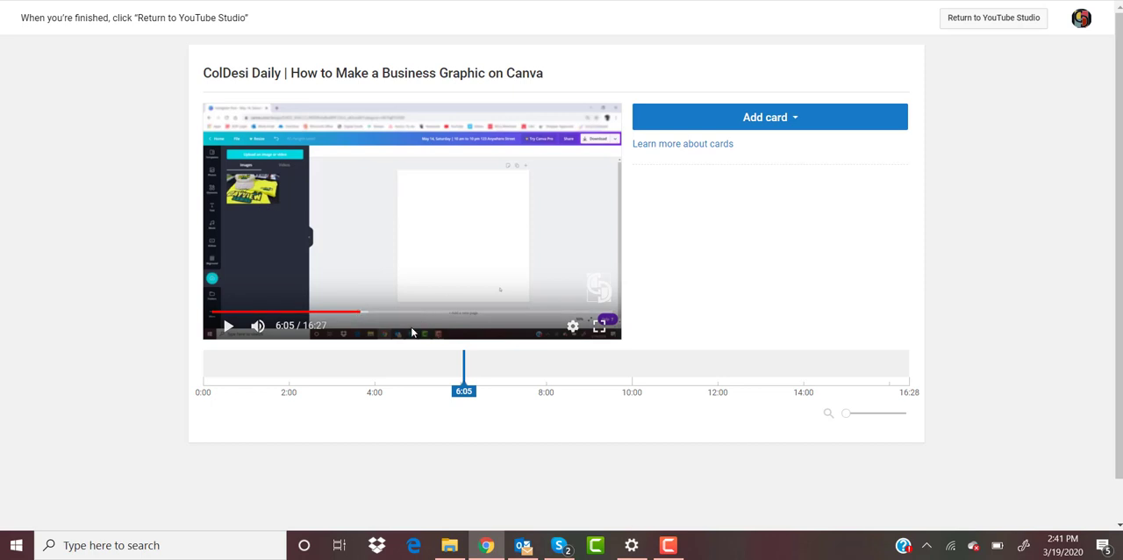
left_click(353, 314)
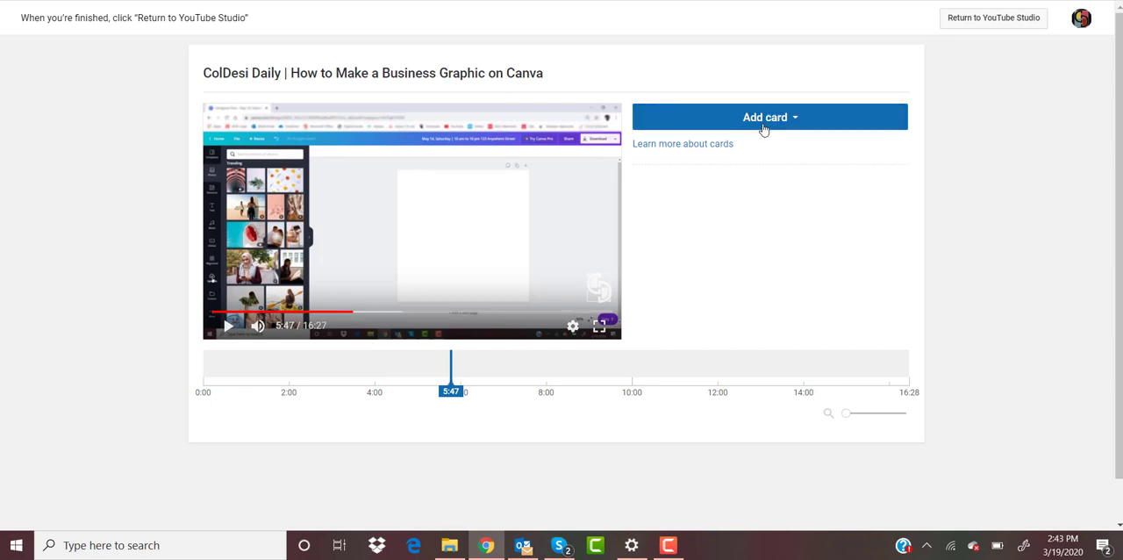
left_click(763, 123)
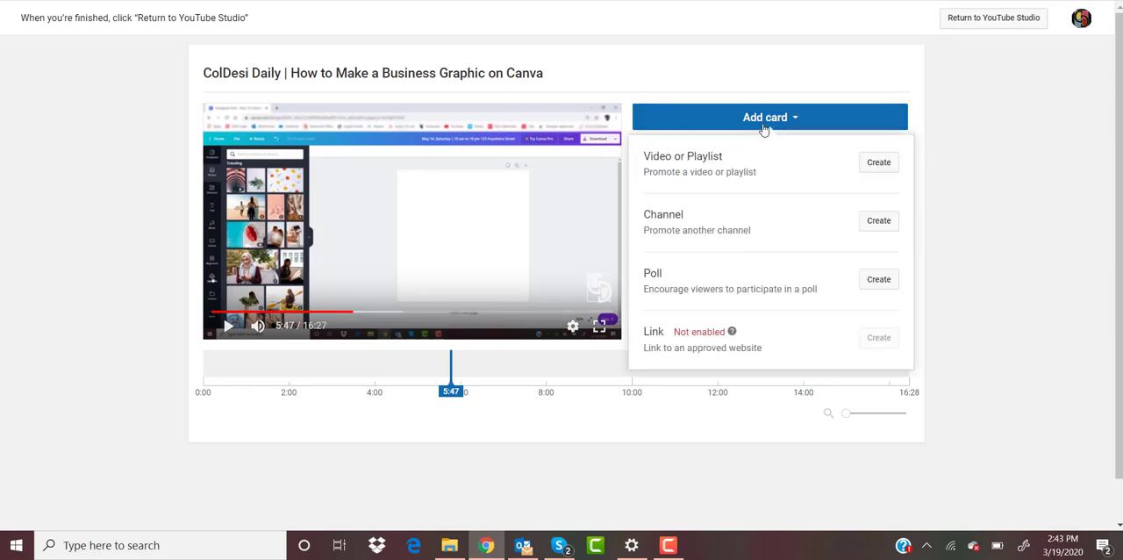
left_click(877, 163)
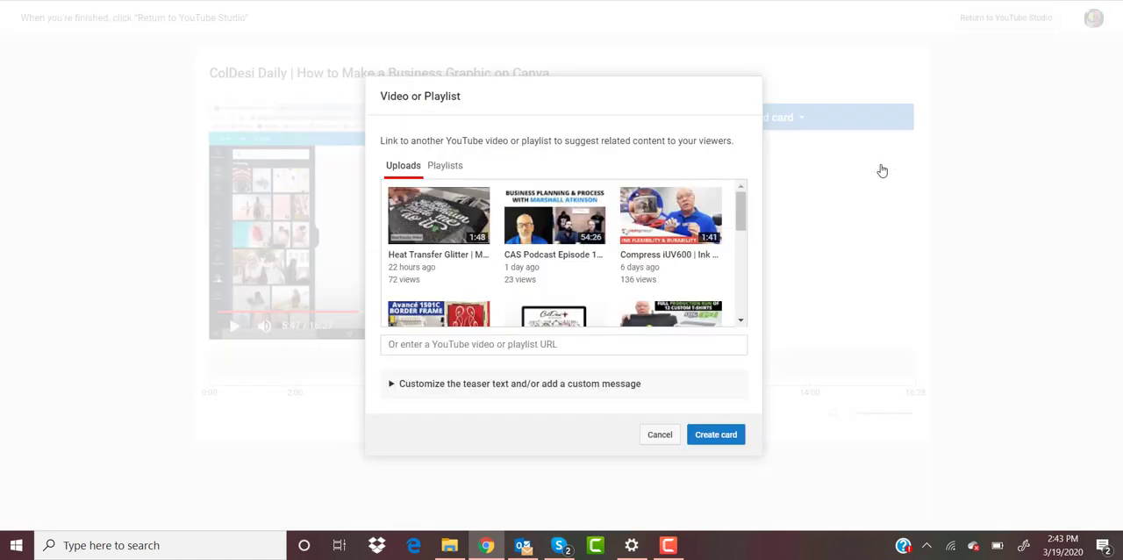
right_click(428, 344)
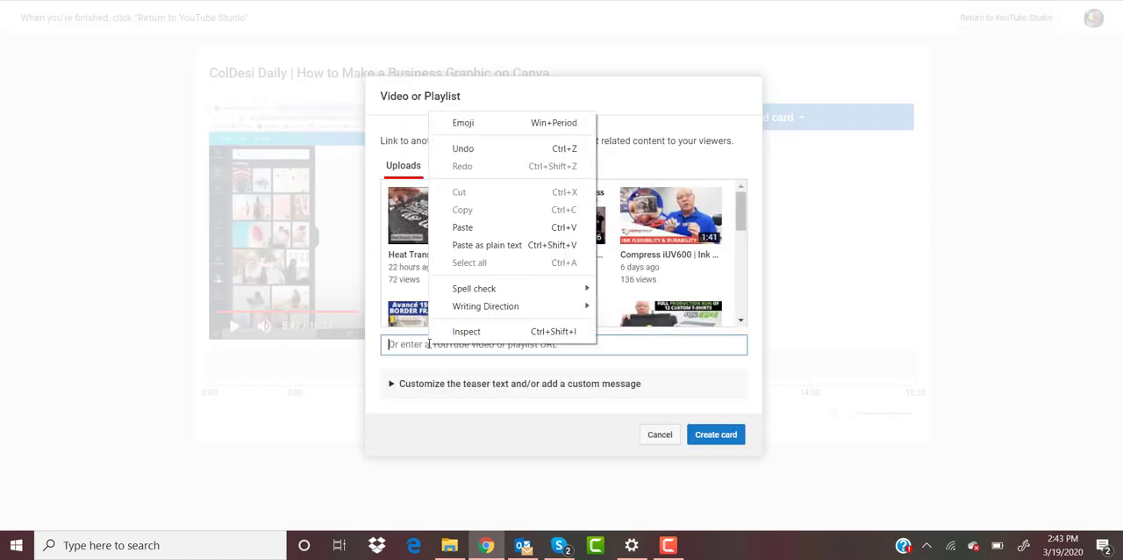
left_click(482, 224)
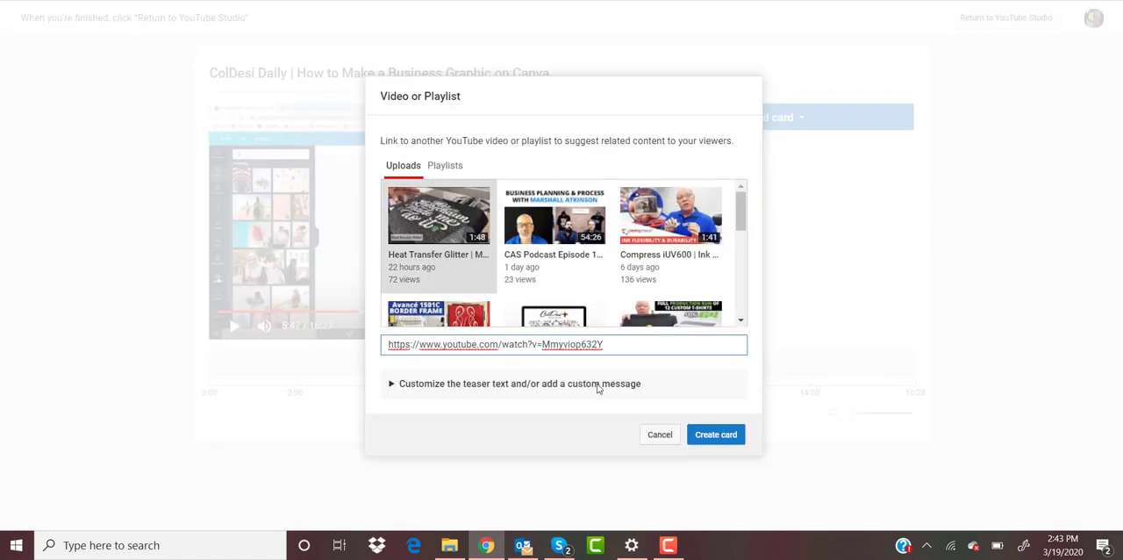
left_click(708, 444)
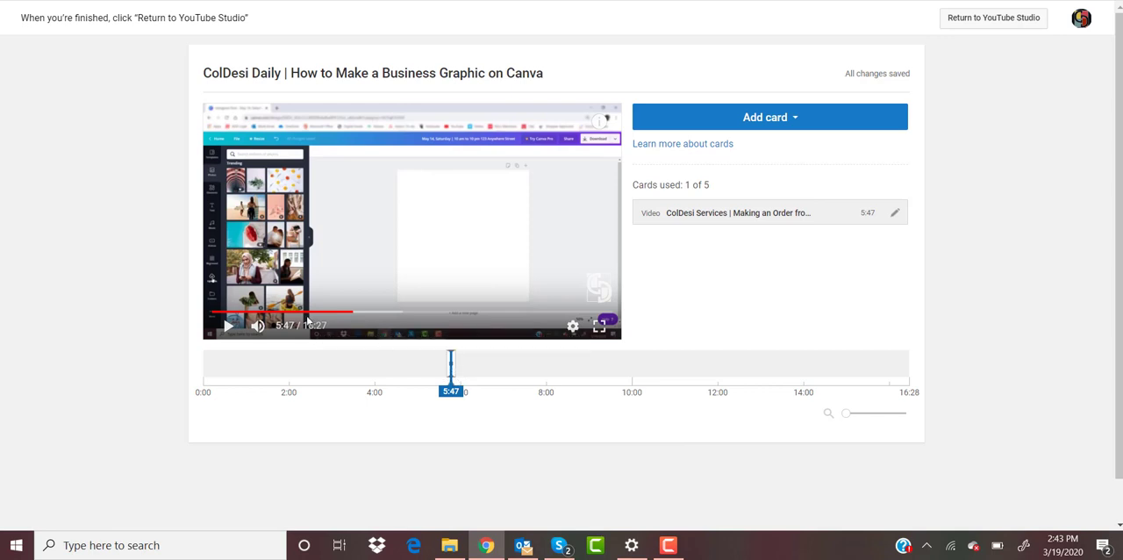
Step: Play the video briefly from the card, move the card to 5:59, and return to YouTube Studio
left_click(227, 326)
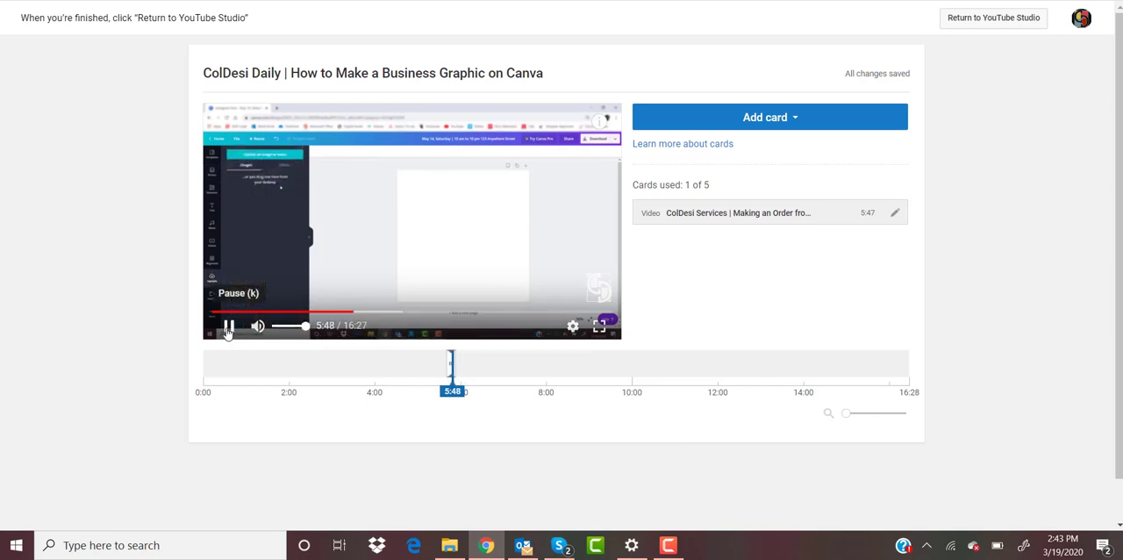
left_click(227, 328)
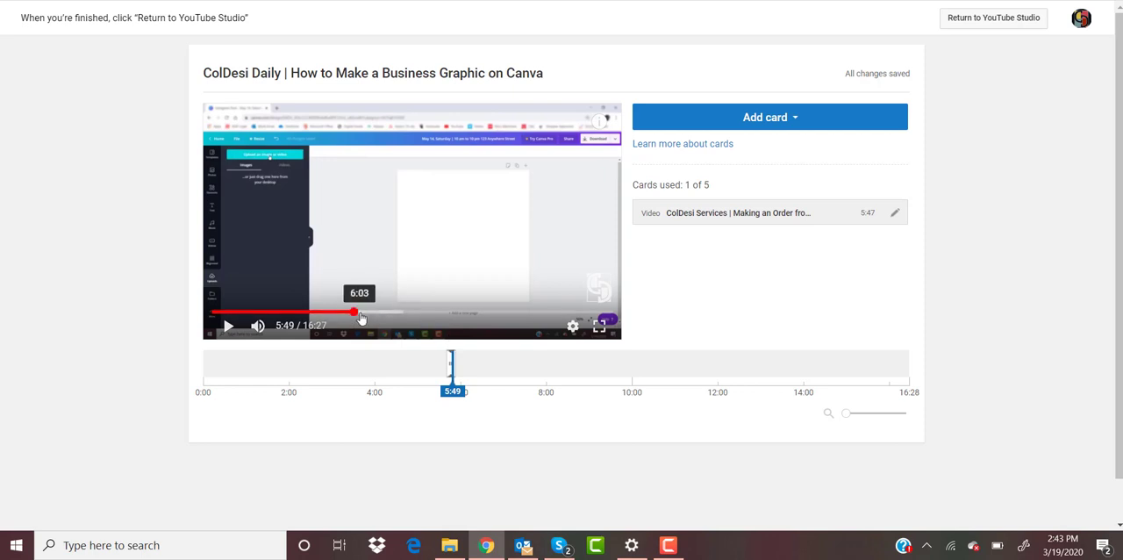
left_click(454, 364)
left_click_drag(454, 364, 459, 364)
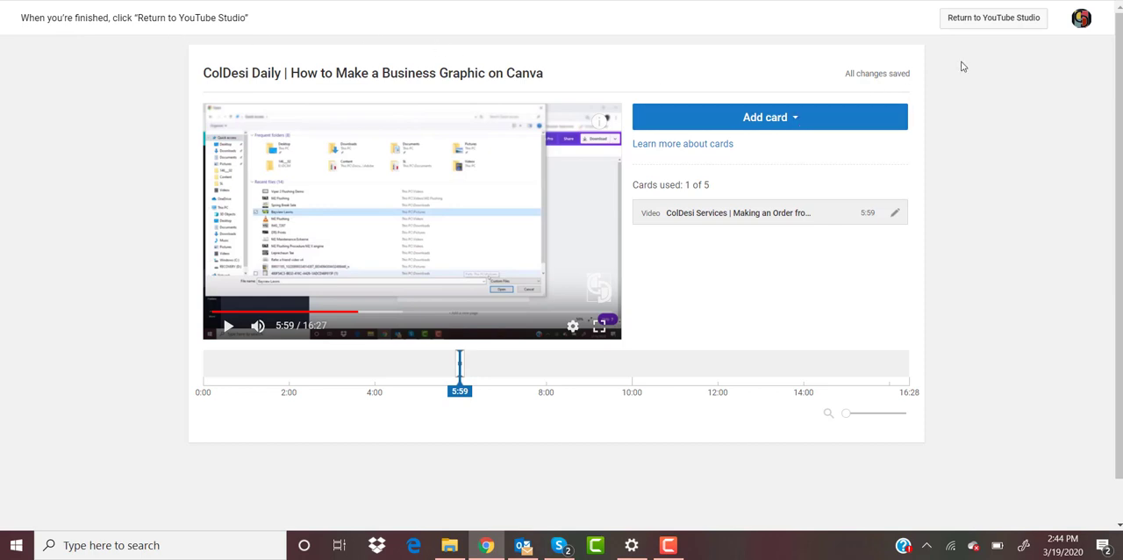
left_click(975, 23)
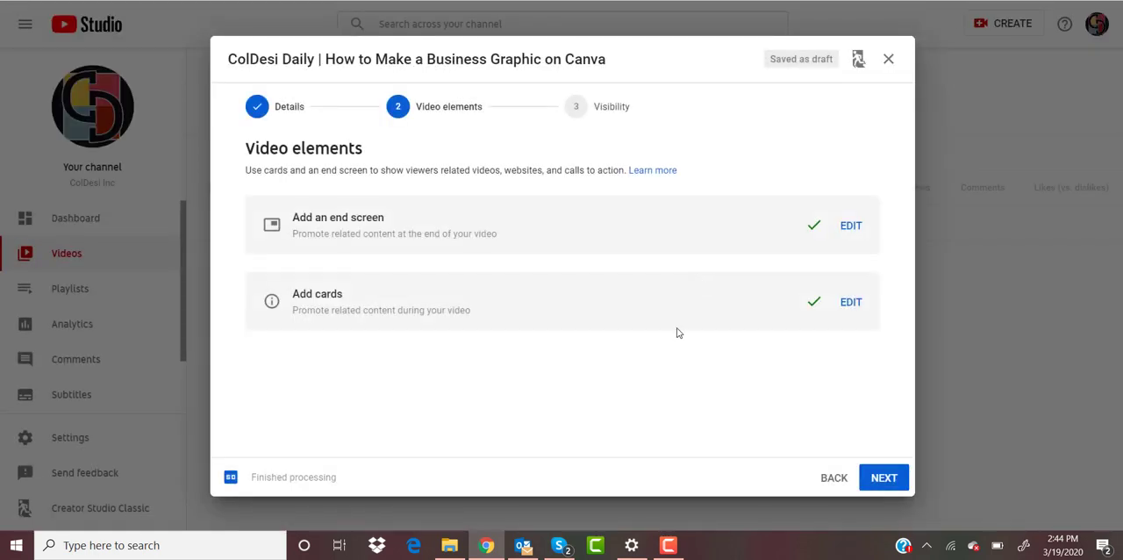
Step: Set the video's visibility to Public, publish it, and dismiss the sharing dialog
left_click(883, 478)
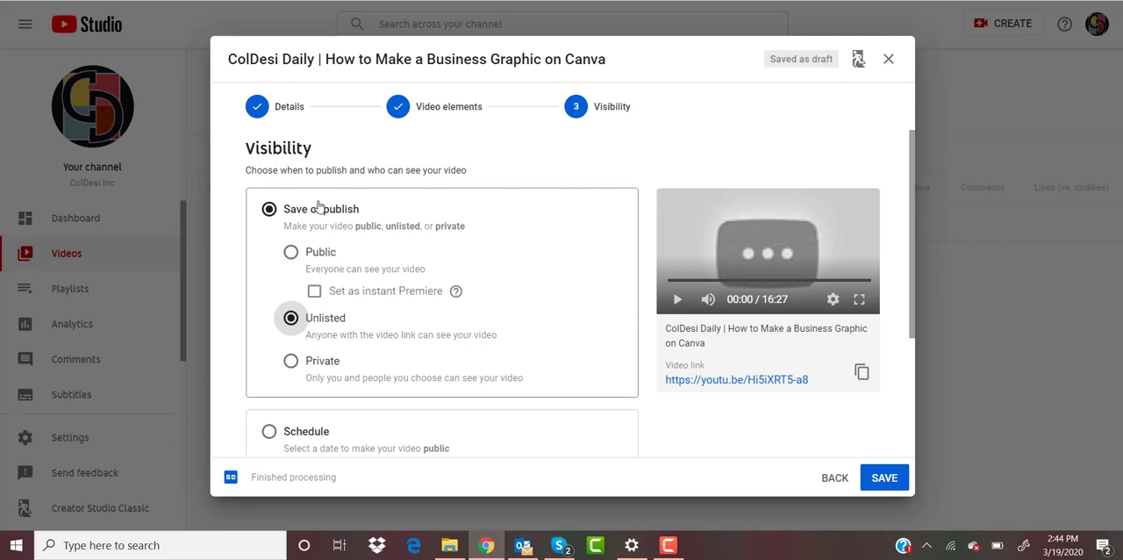
left_click(290, 253)
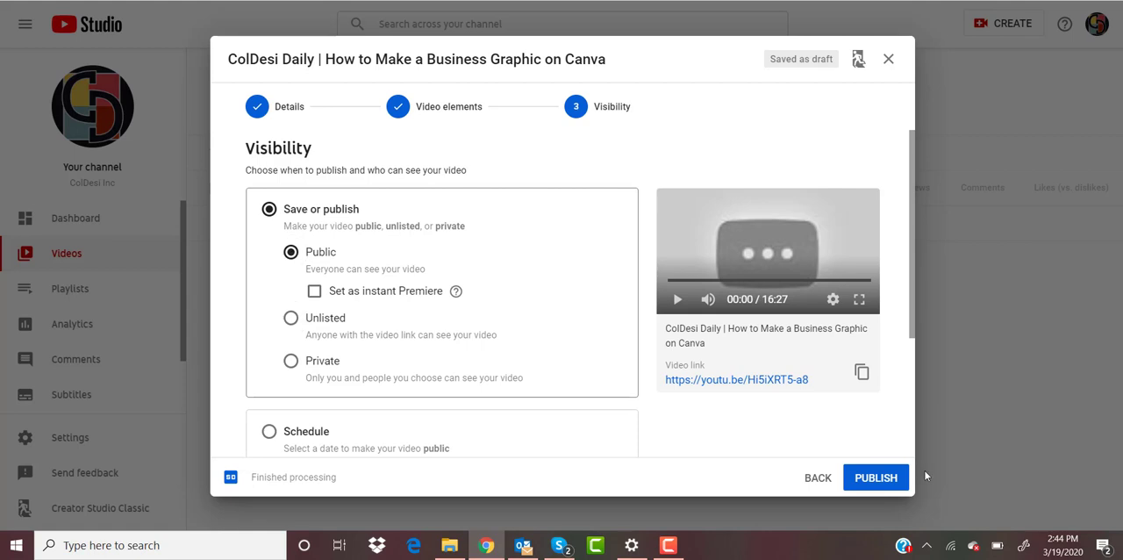
left_click(889, 484)
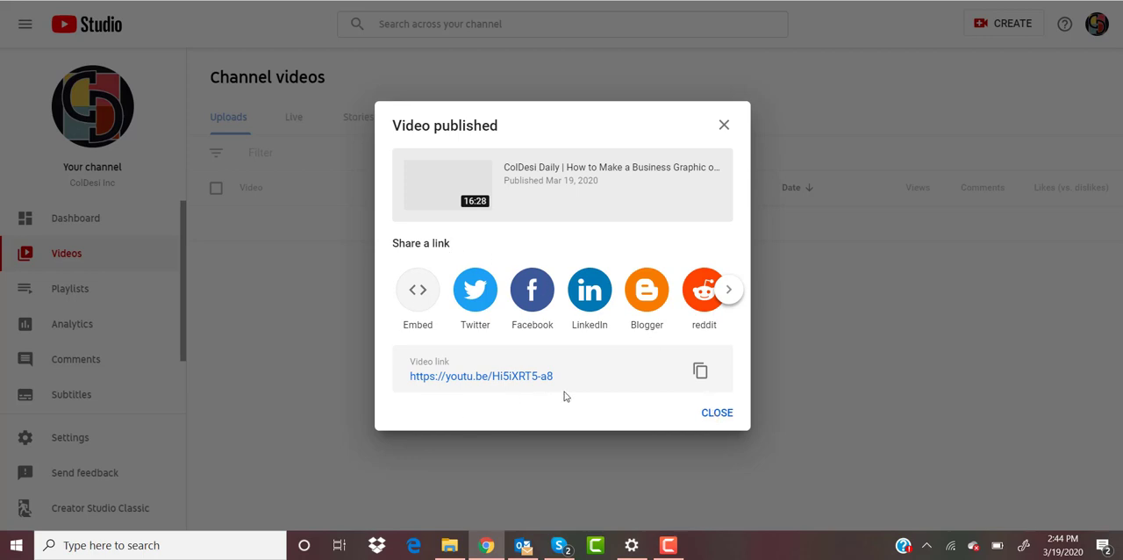
left_click(712, 419)
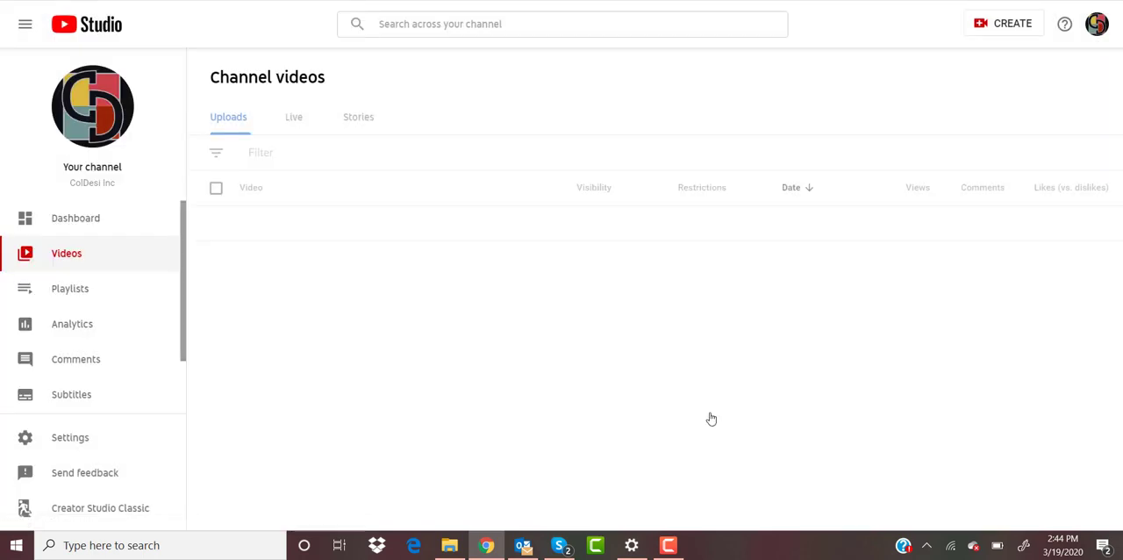